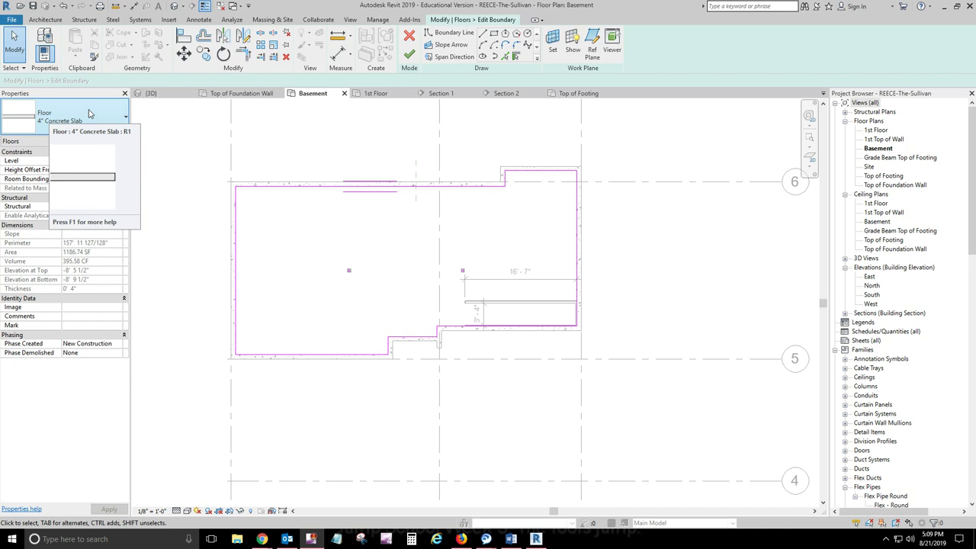
Keep 4" Concrete Slab as the floor type and finish the basement slab sketch
{"action": "left_click", "coordinate": [88, 113]}
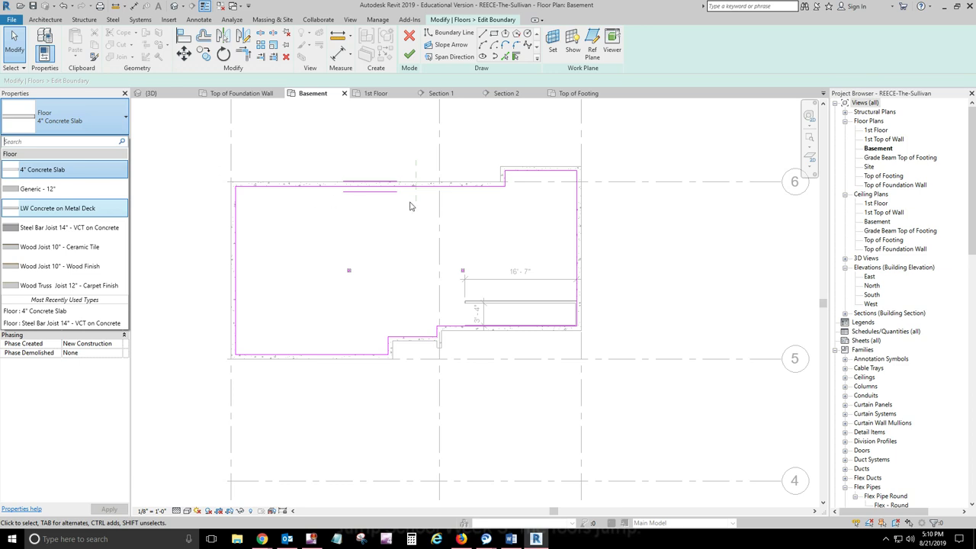
{"action": "left_click", "coordinate": [358, 274]}
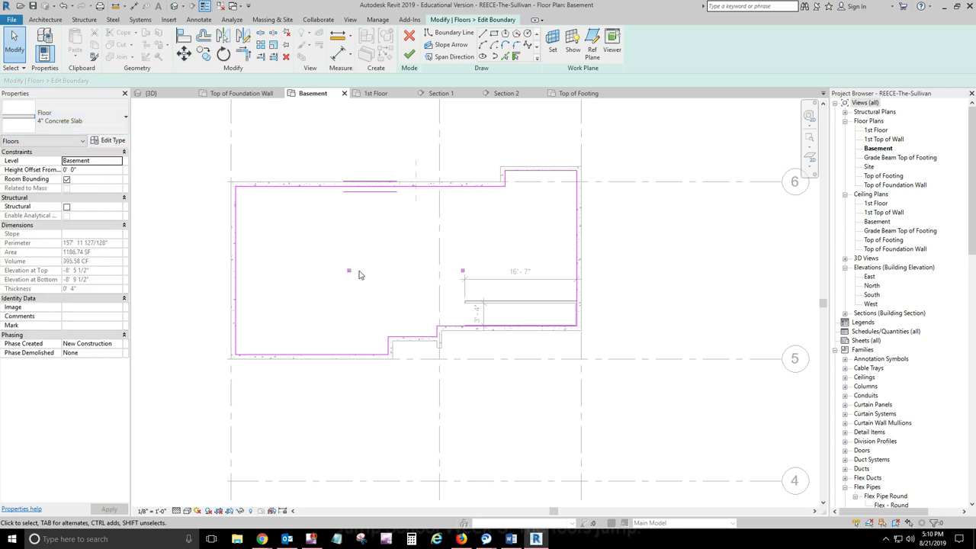
{"action": "scroll", "coordinate": [342, 275], "scroll_direction": "up", "scroll_amount": 5}
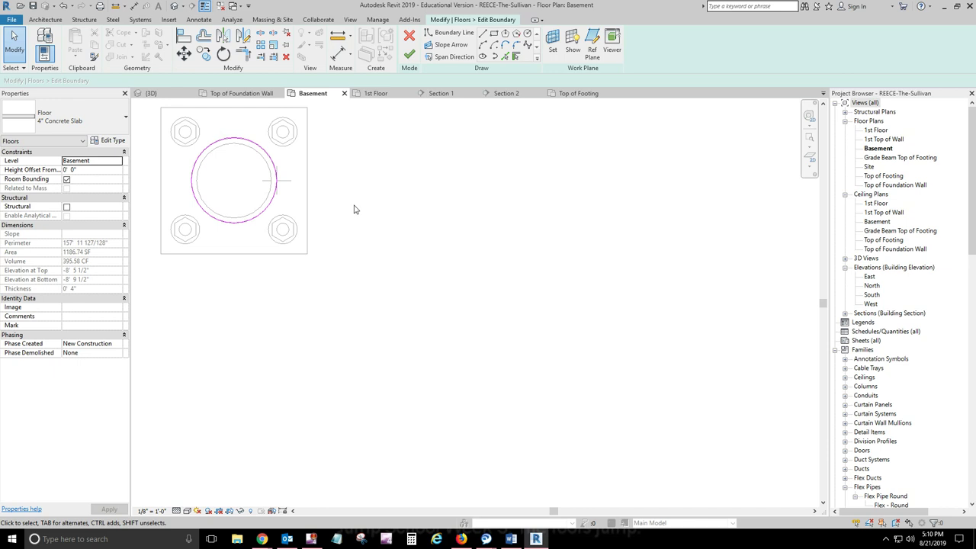
{"action": "scroll", "coordinate": [361, 211], "scroll_direction": "down", "scroll_amount": 6}
{"action": "scroll", "coordinate": [455, 283], "scroll_direction": "down", "scroll_amount": 3}
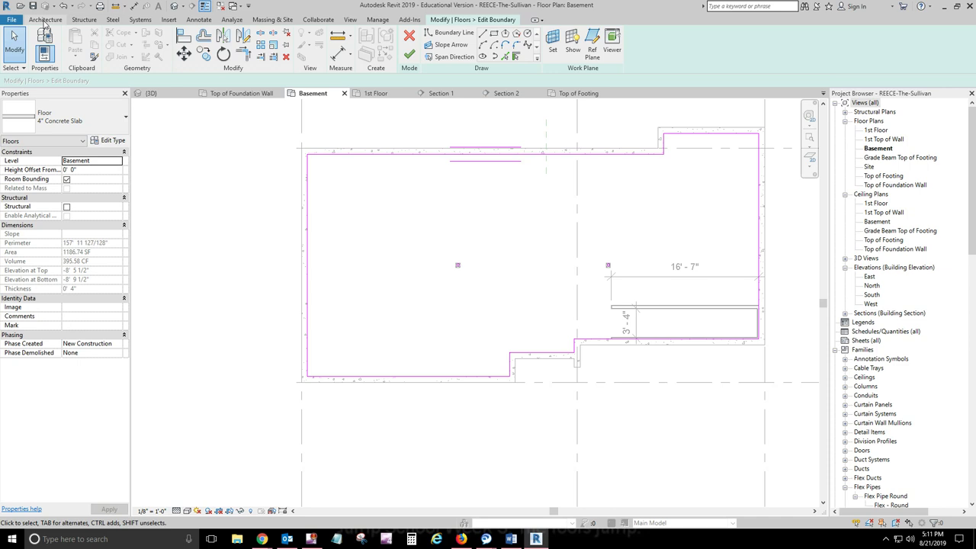
{"action": "left_click", "coordinate": [416, 57]}
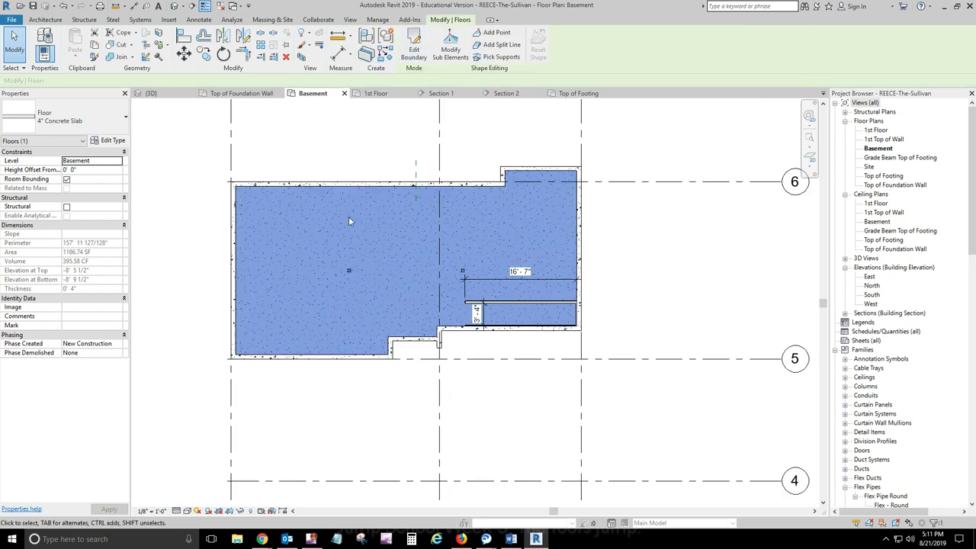
Review the finished slab in Section 1, then pan around the 1st Floor plan
{"action": "left_click", "coordinate": [375, 93]}
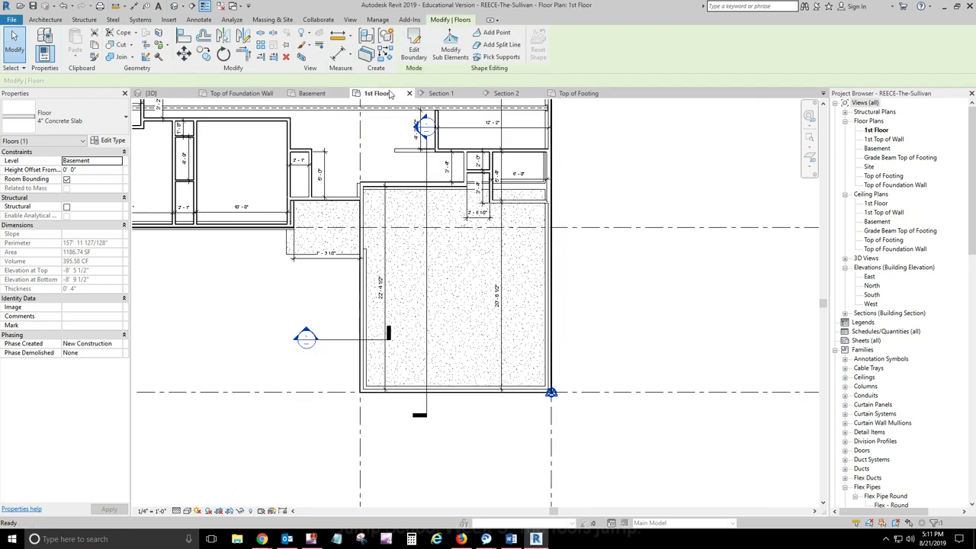
{"action": "left_click", "coordinate": [441, 93]}
{"action": "scroll", "coordinate": [446, 327], "scroll_direction": "up", "scroll_amount": 4}
{"action": "scroll", "coordinate": [405, 326], "scroll_direction": "up", "scroll_amount": 3}
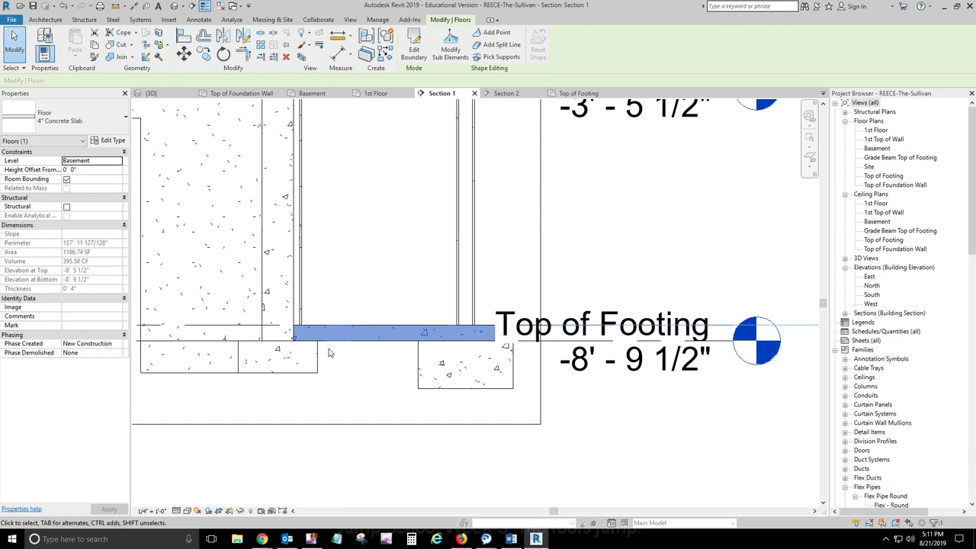
{"action": "scroll", "coordinate": [391, 381], "scroll_direction": "down", "scroll_amount": 3}
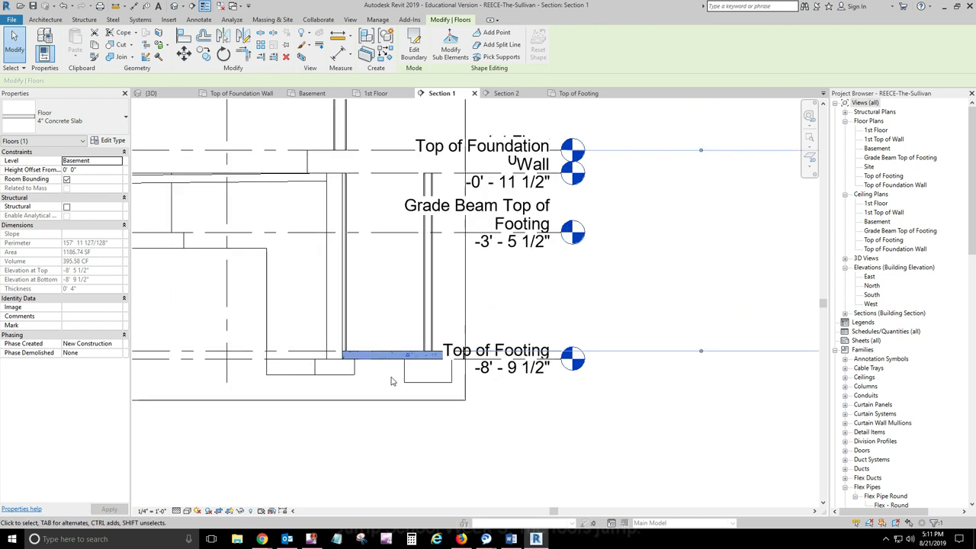
{"action": "scroll", "coordinate": [391, 381], "scroll_direction": "down", "scroll_amount": 1}
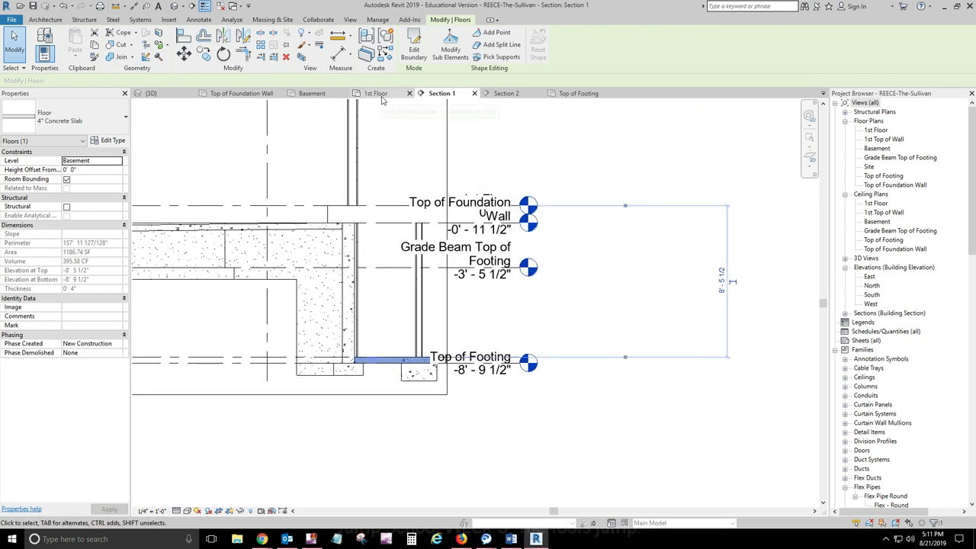
{"action": "left_click", "coordinate": [382, 97]}
{"action": "middle_click_drag", "start_coordinate": [343, 297], "coordinate": [351, 399]}
{"action": "middle_click_drag", "start_coordinate": [396, 211], "coordinate": [383, 371]}
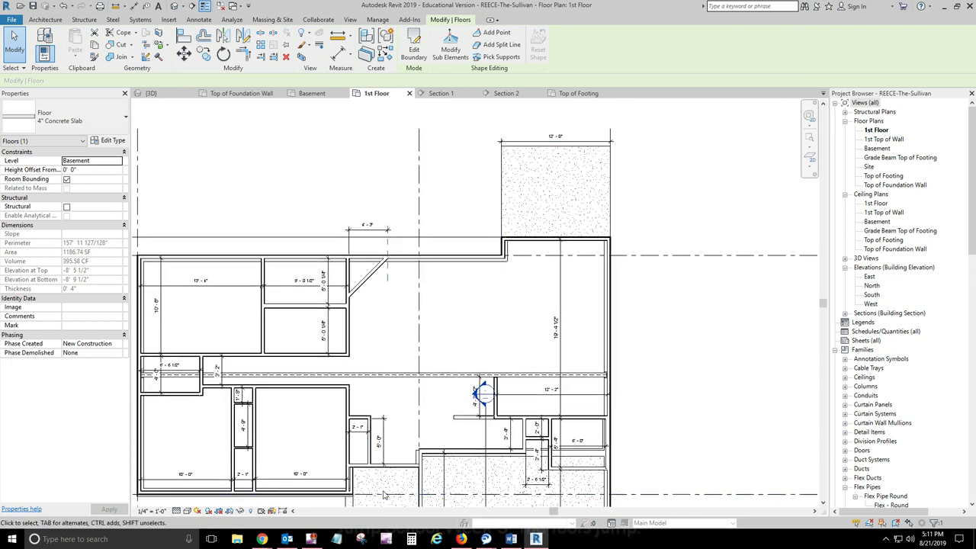
Move the section line through the small slab and select that slab in Section 1
{"action": "mouse_move", "coordinate": [394, 487]}
{"action": "middle_mouse_down"}
{"action": "mouse_move", "coordinate": [415, 342]}
{"action": "mouse_move", "coordinate": [419, 353]}
{"action": "mouse_move", "coordinate": [434, 321]}
{"action": "middle_mouse_up"}
{"action": "left_click_drag", "start_coordinate": [442, 450], "coordinate": [391, 345]}
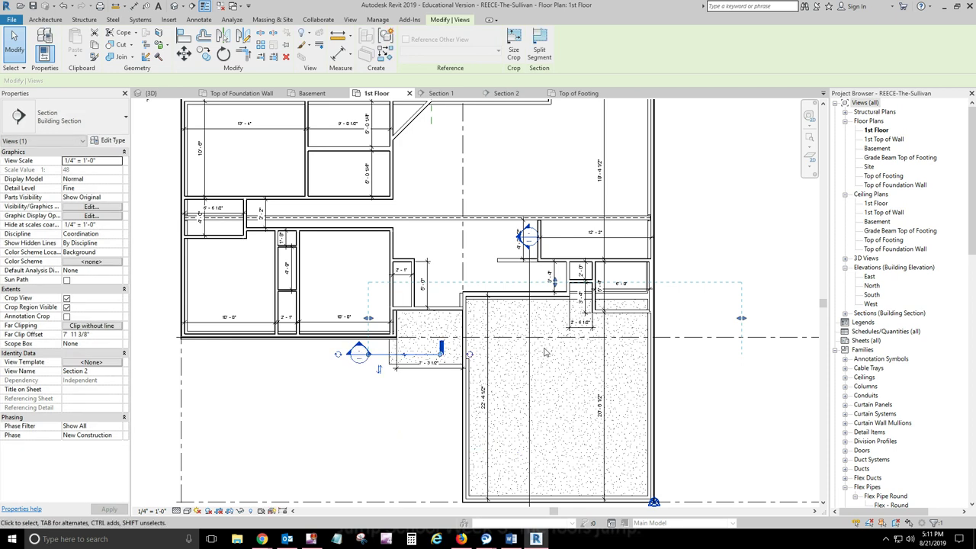
{"action": "left_click_drag", "start_coordinate": [528, 352], "coordinate": [451, 348]}
{"action": "left_click", "coordinate": [441, 93]}
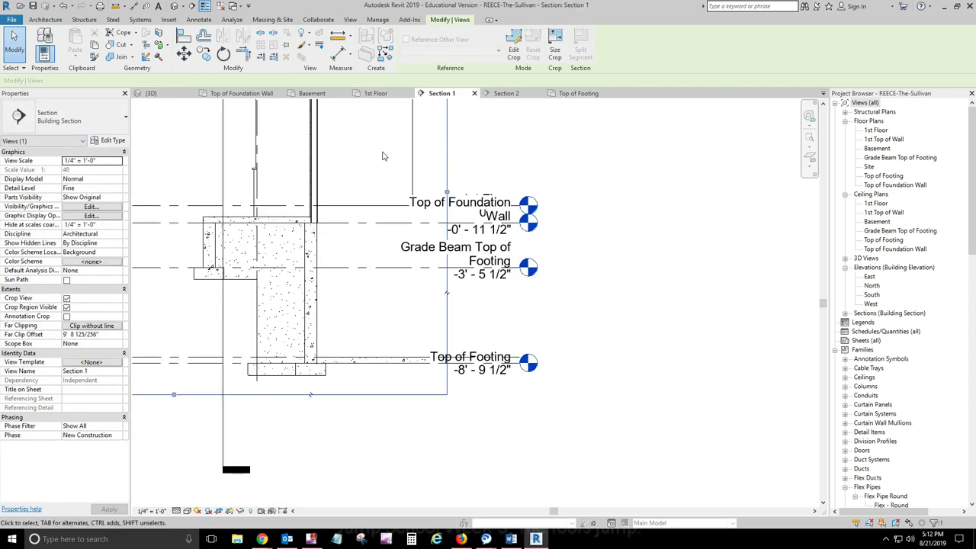
{"action": "left_click", "coordinate": [305, 221]}
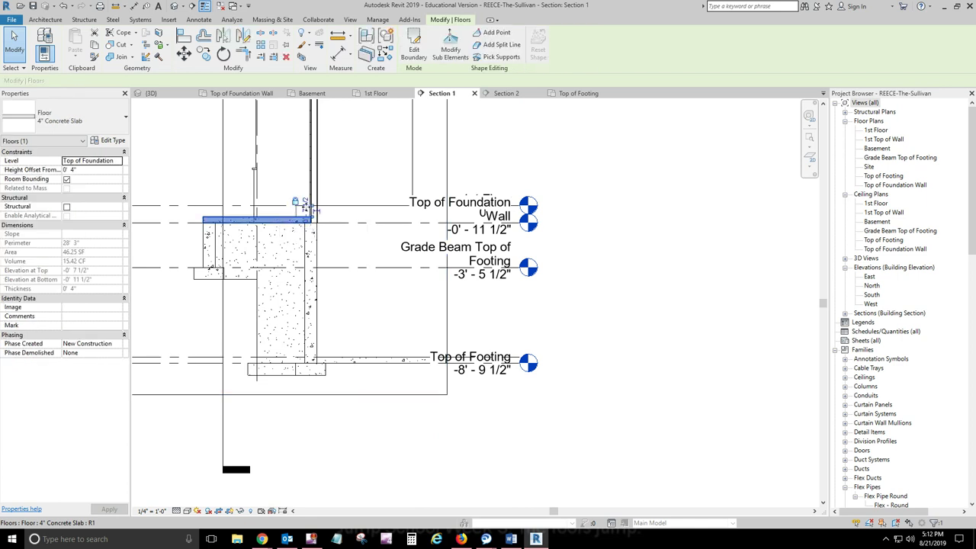
Compare the small slab between the 1st Floor and Top of Foundation Wall plans
{"action": "left_click", "coordinate": [377, 94]}
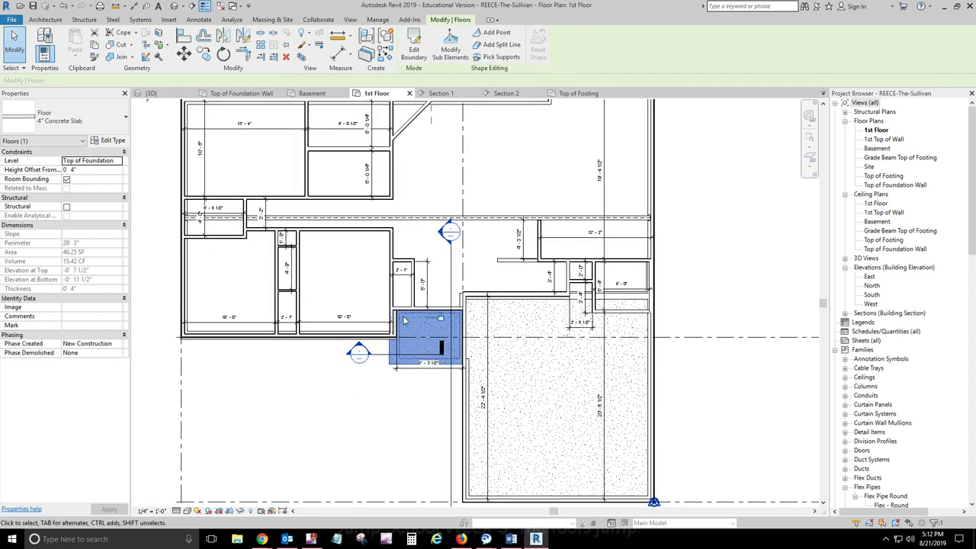
{"action": "scroll", "coordinate": [404, 320], "scroll_direction": "up", "scroll_amount": 4}
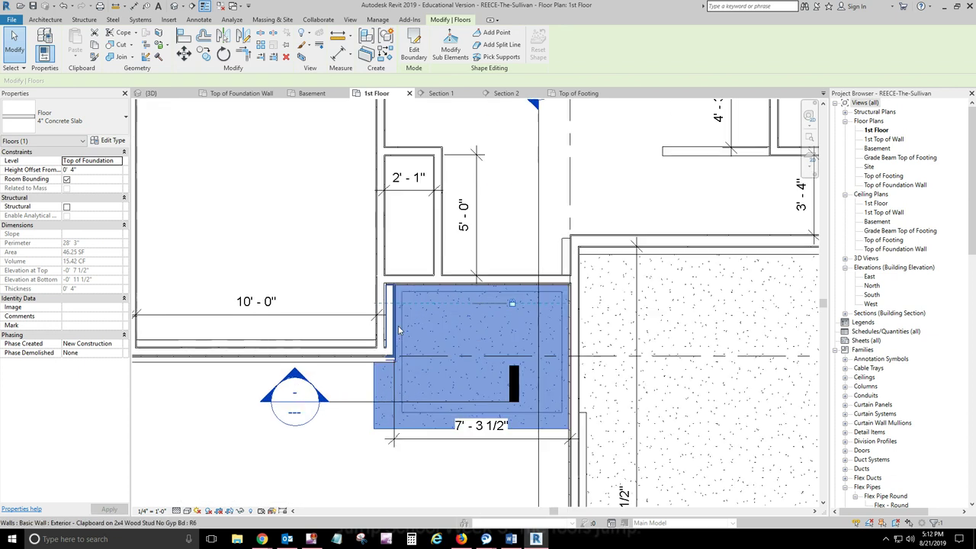
{"action": "left_click", "coordinate": [241, 94]}
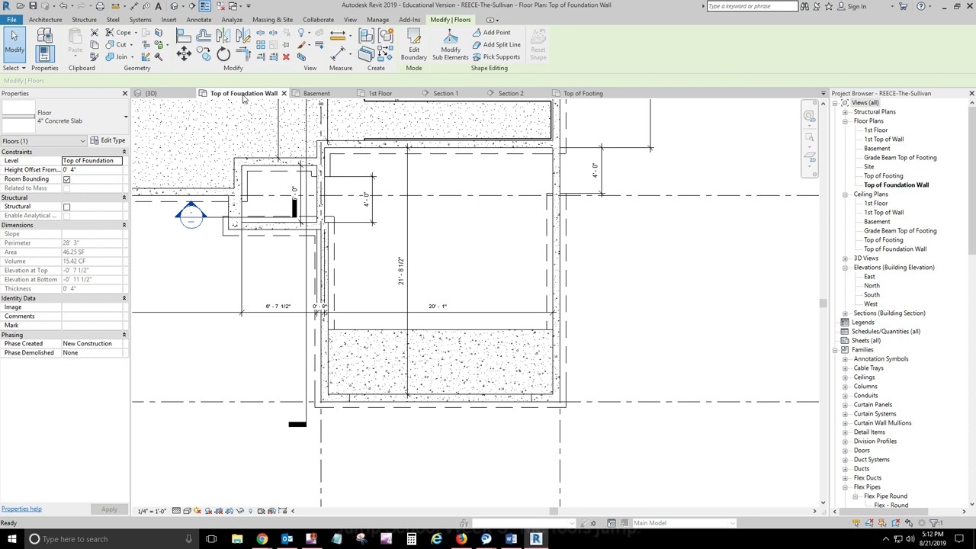
{"action": "left_click", "coordinate": [376, 94]}
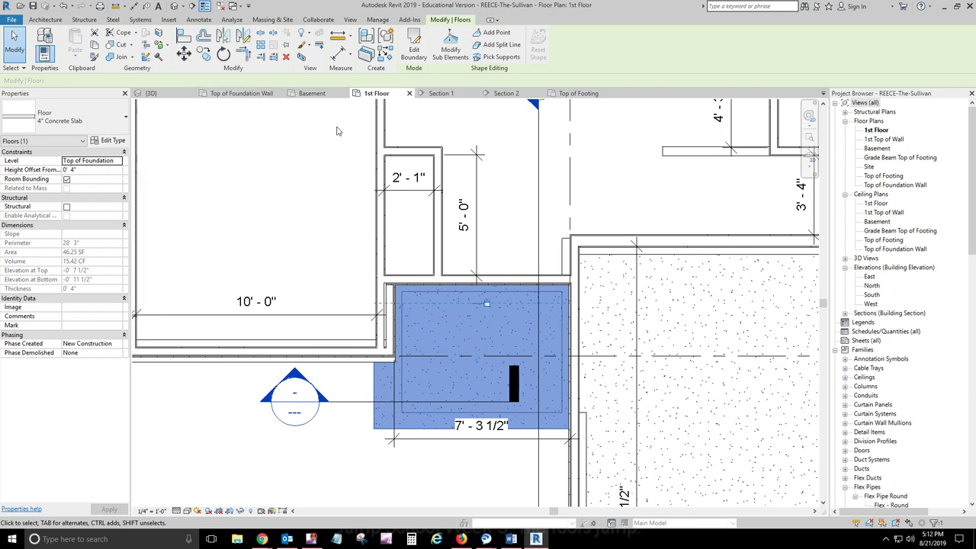
{"action": "left_click", "coordinate": [242, 94]}
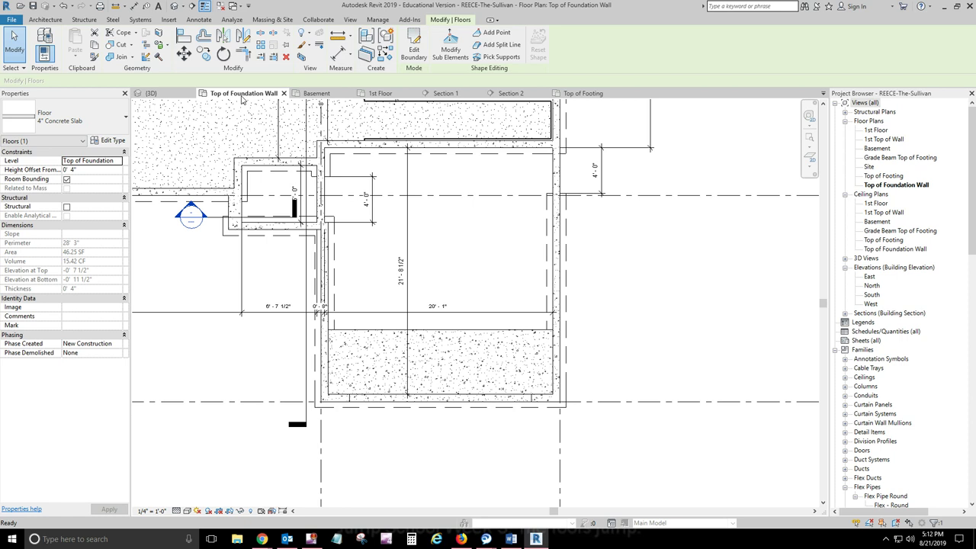
{"action": "left_click", "coordinate": [413, 47]}
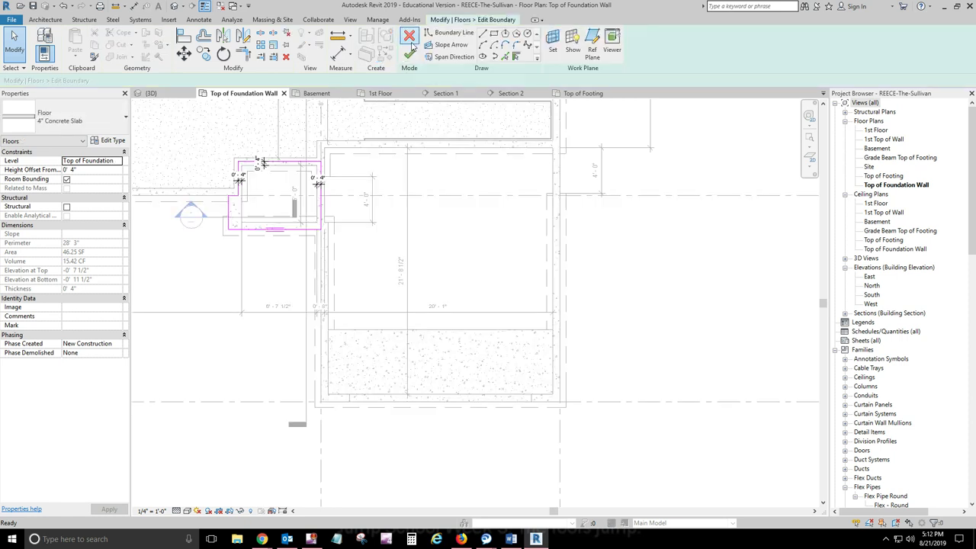
{"action": "middle_click_drag", "start_coordinate": [214, 265], "coordinate": [272, 302]}
{"action": "scroll", "coordinate": [312, 209], "scroll_direction": "up", "scroll_amount": 3}
{"action": "scroll", "coordinate": [309, 256], "scroll_direction": "up", "scroll_amount": 1}
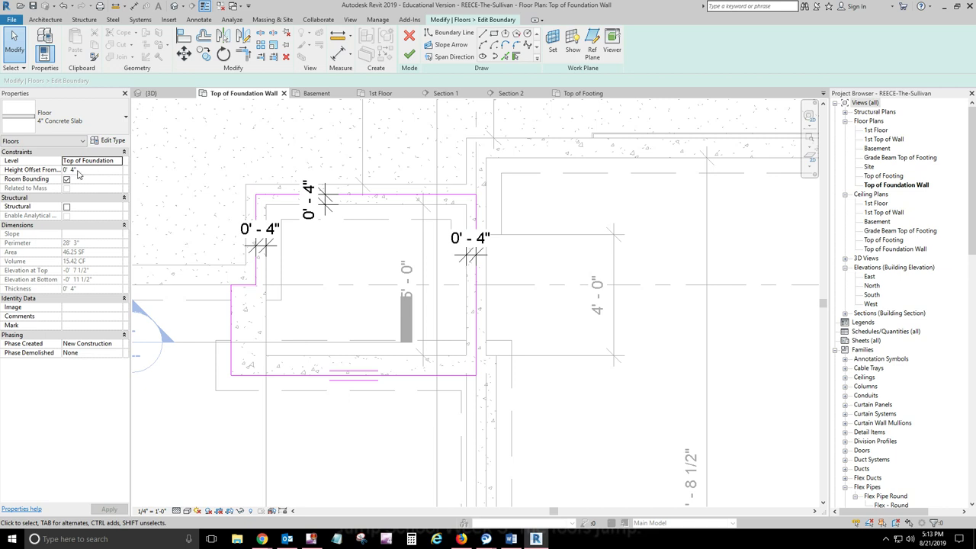
{"action": "left_click", "coordinate": [416, 38]}
Zoom Section 1 in on the slab edge over the foundation wall and clear the selection
{"action": "left_click", "coordinate": [379, 93]}
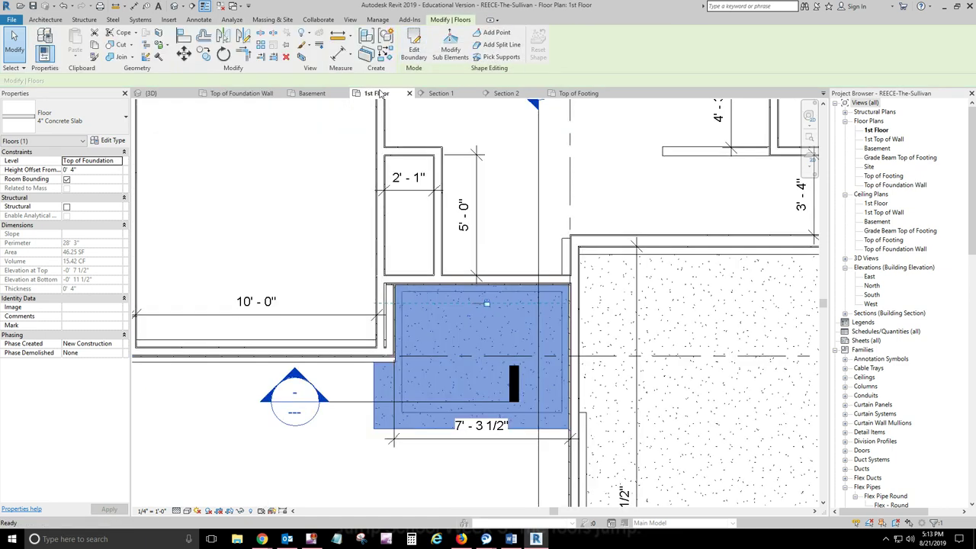
{"action": "left_click", "coordinate": [440, 93]}
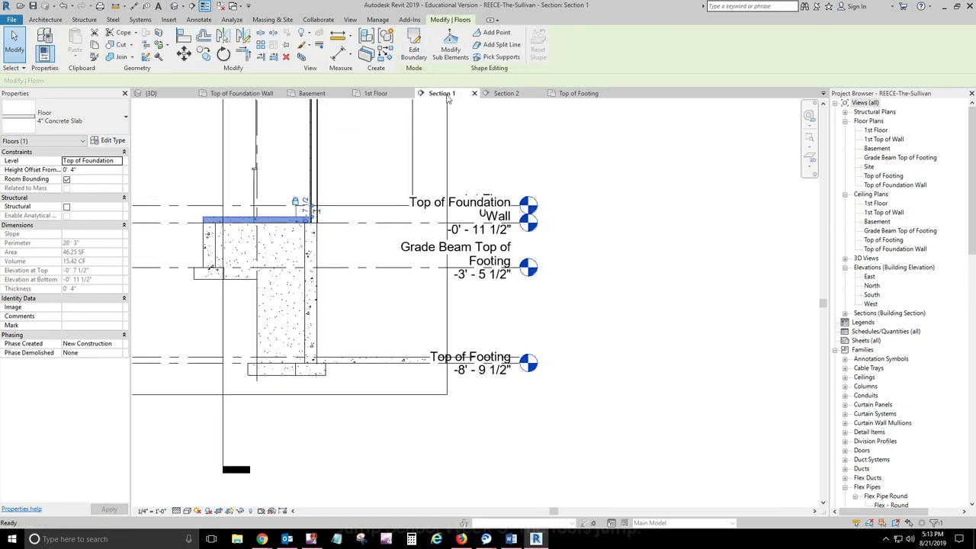
{"action": "scroll", "coordinate": [296, 205], "scroll_direction": "up", "scroll_amount": 4}
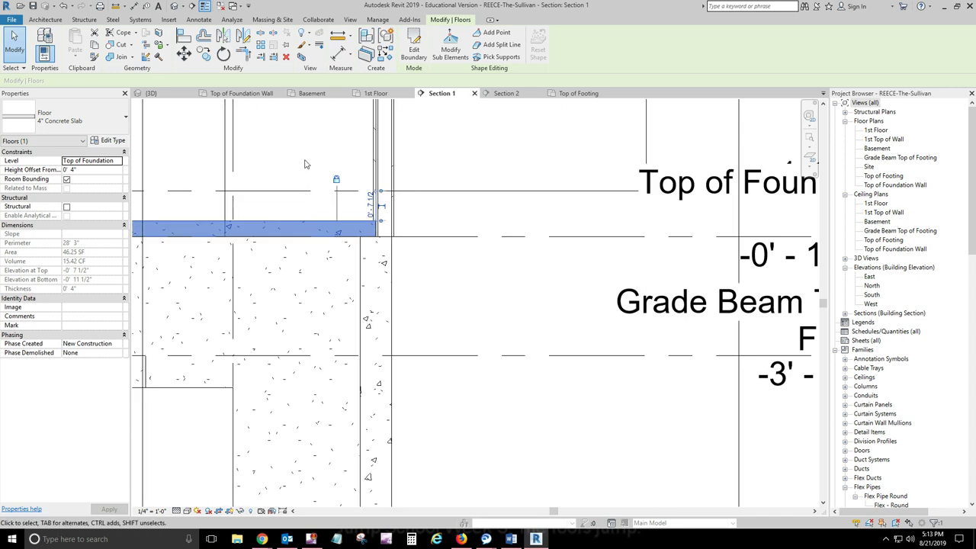
{"action": "mouse_move", "coordinate": [313, 149]}
{"action": "middle_mouse_down"}
{"action": "mouse_move", "coordinate": [373, 171]}
{"action": "mouse_move", "coordinate": [466, 183]}
{"action": "middle_mouse_up"}
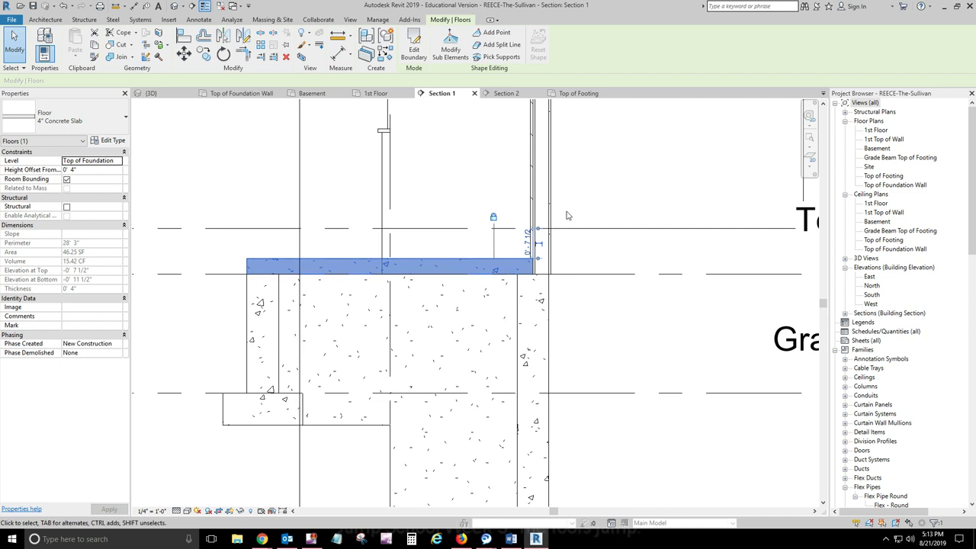
{"action": "key", "text": "Escape"}
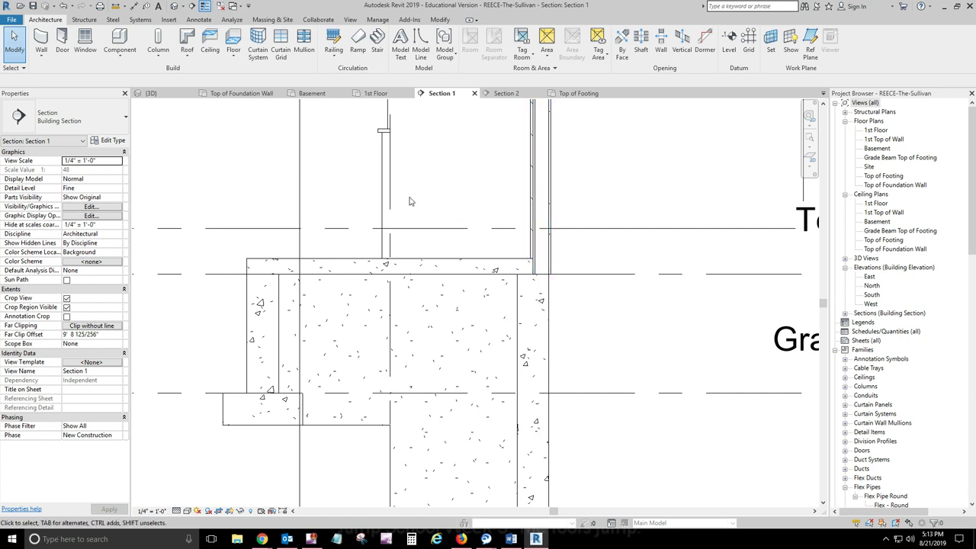
Select the exterior wall above the foundation in Section 1, deselect it, and return to the 1st Floor plan
{"action": "left_click", "coordinate": [533, 176]}
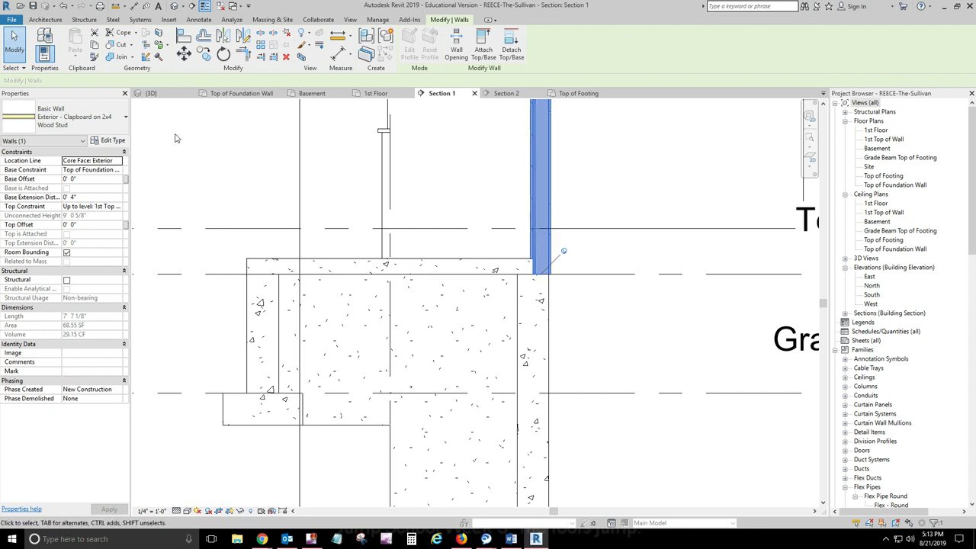
{"action": "scroll", "coordinate": [529, 266], "scroll_direction": "up", "scroll_amount": 4}
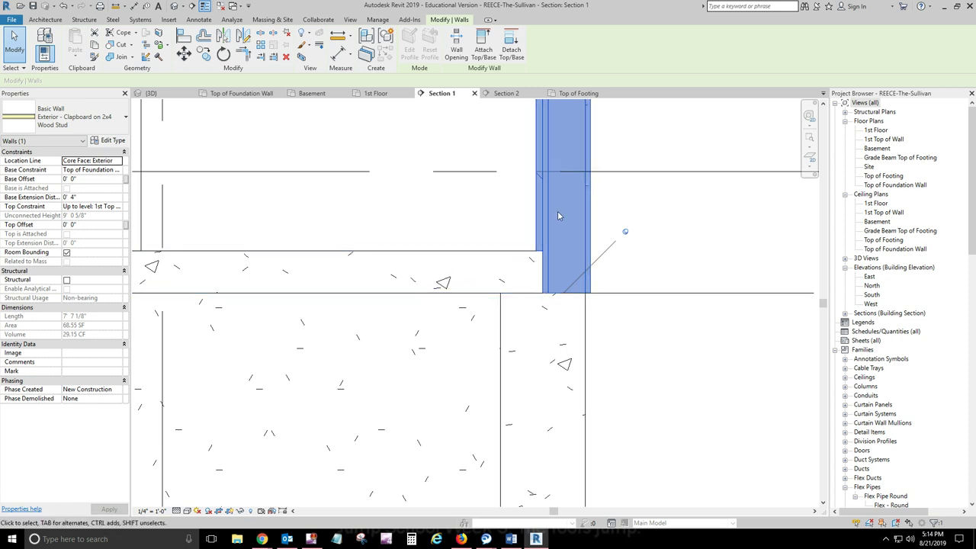
{"action": "left_click", "coordinate": [617, 240]}
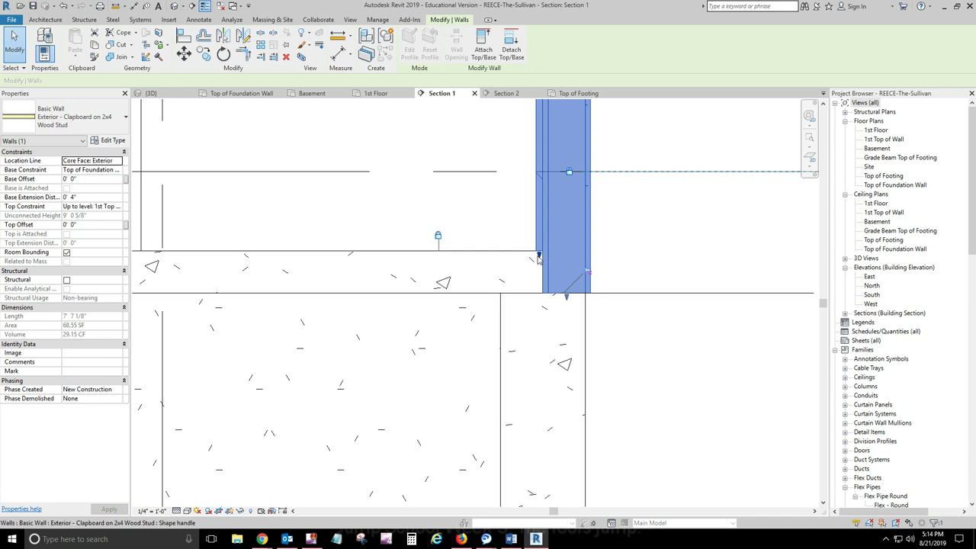
{"action": "left_click", "coordinate": [539, 255]}
{"action": "left_click", "coordinate": [375, 93]}
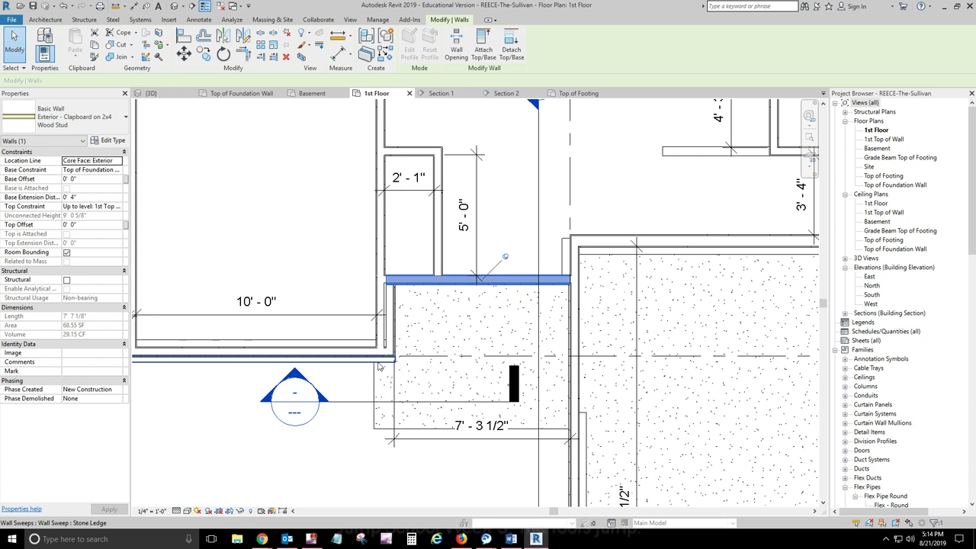
Bring the 12'-0" slab into view and select the 4" Concrete Slab floor
{"action": "scroll", "coordinate": [401, 365], "scroll_direction": "down", "scroll_amount": 3}
{"action": "middle_click_drag", "start_coordinate": [533, 275], "coordinate": [647, 254]}
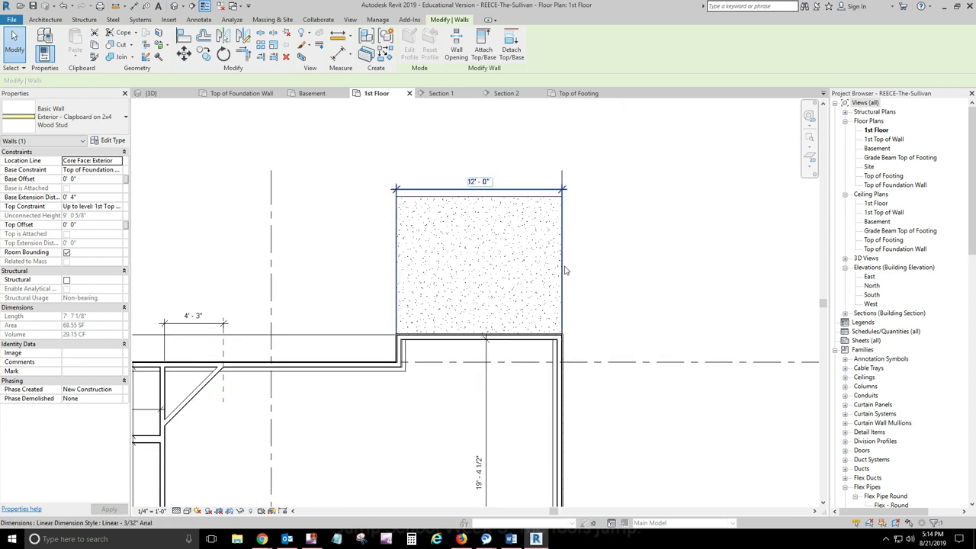
{"action": "left_click", "coordinate": [478, 202]}
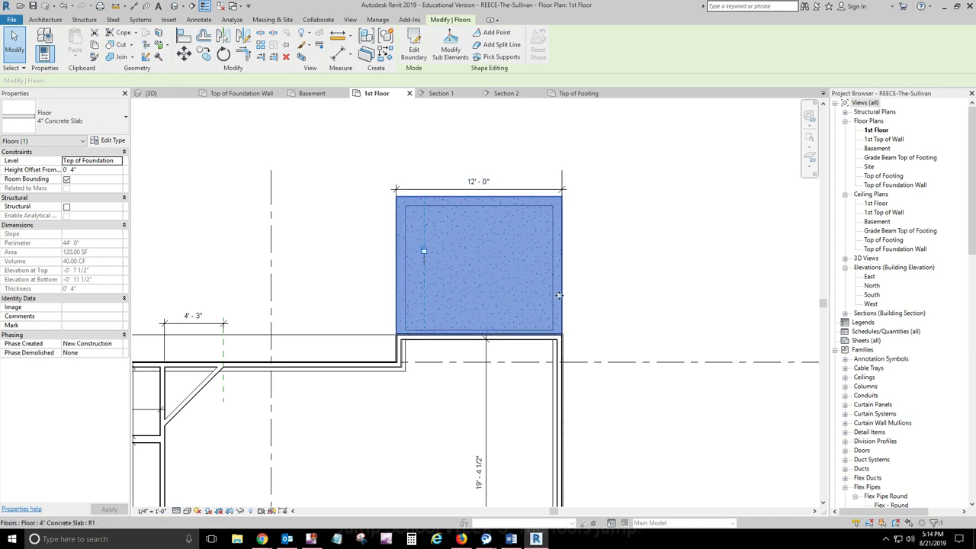
{"action": "scroll", "coordinate": [458, 334], "scroll_direction": "up", "scroll_amount": 4}
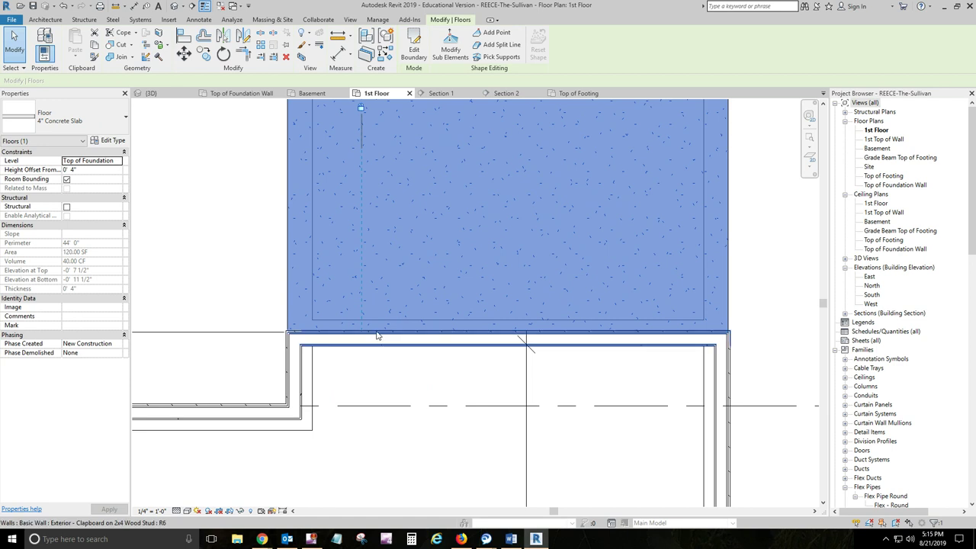
{"action": "scroll", "coordinate": [376, 335], "scroll_direction": "down", "scroll_amount": 4}
Drag Section 1 and Section 2 across the garage slab between grids 4 and 5
{"action": "middle_click_drag", "start_coordinate": [648, 422], "coordinate": [612, 172]}
{"action": "middle_click_drag", "start_coordinate": [607, 403], "coordinate": [636, 318]}
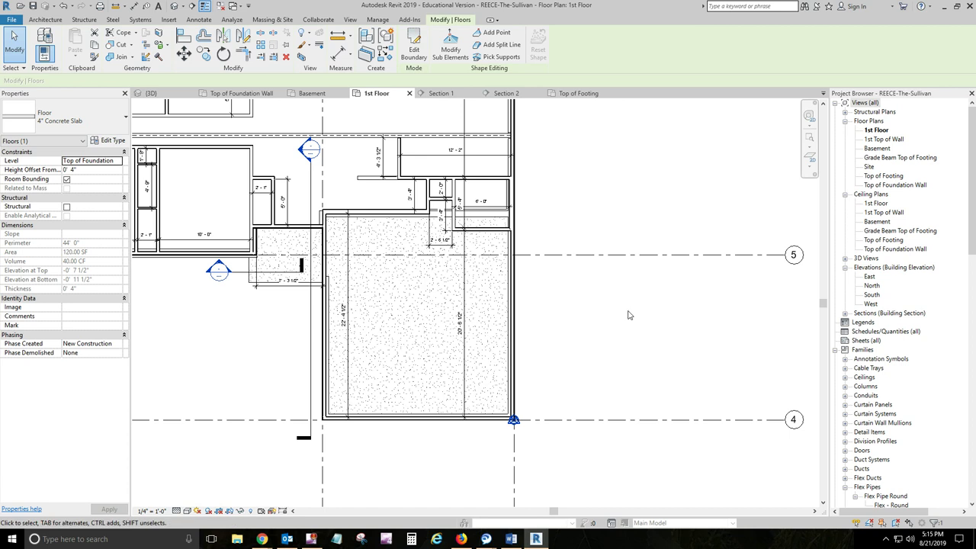
{"action": "left_click_drag", "start_coordinate": [310, 196], "coordinate": [390, 204]}
{"action": "left_click_drag", "start_coordinate": [264, 274], "coordinate": [321, 359]}
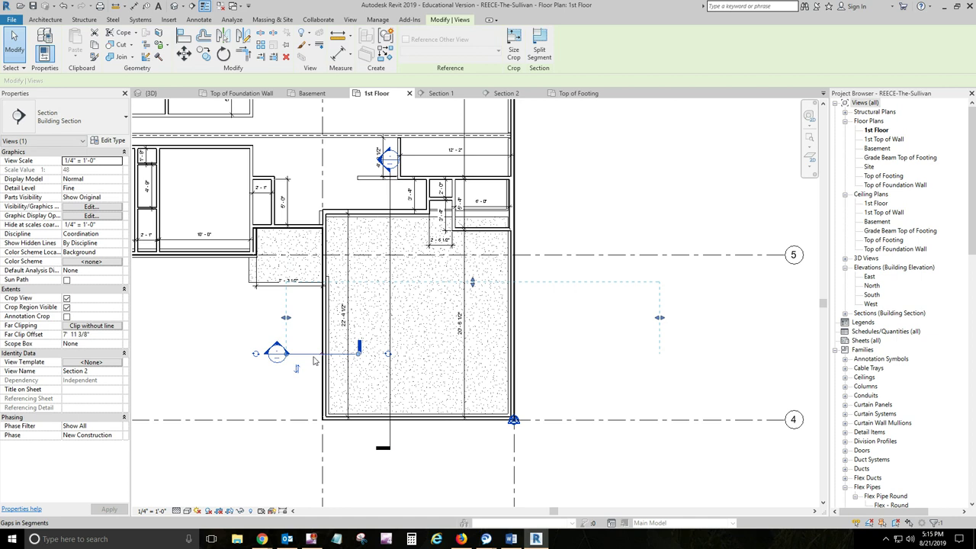
Select the sloped garage slab in the Section 1 view, then go back to the 1st Floor plan
{"action": "left_click", "coordinate": [389, 303]}
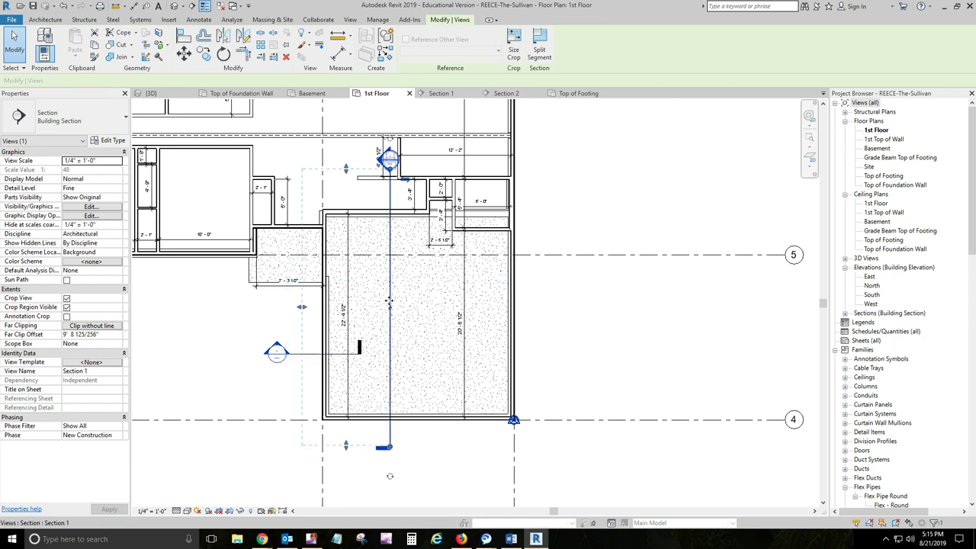
{"action": "left_click", "coordinate": [453, 93]}
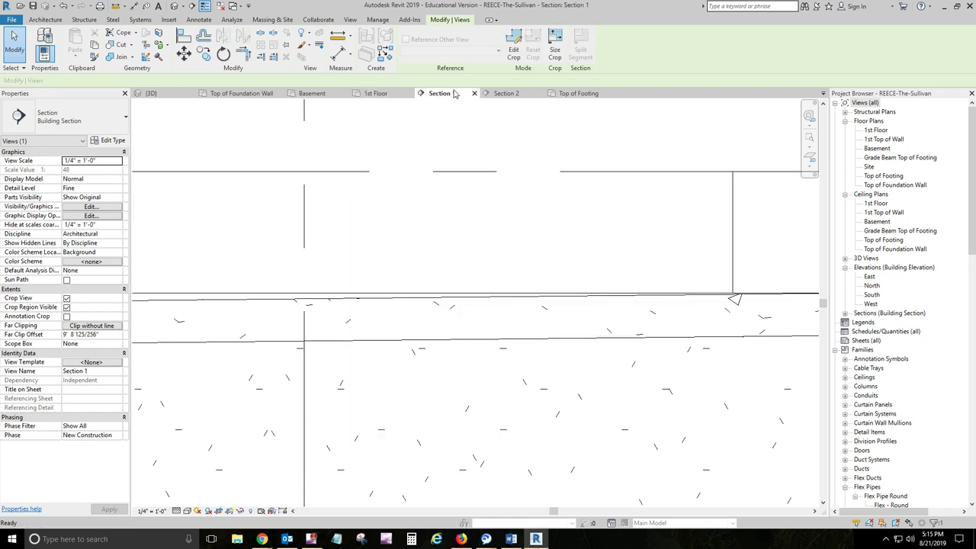
{"action": "scroll", "coordinate": [475, 163], "scroll_direction": "up", "scroll_amount": 3}
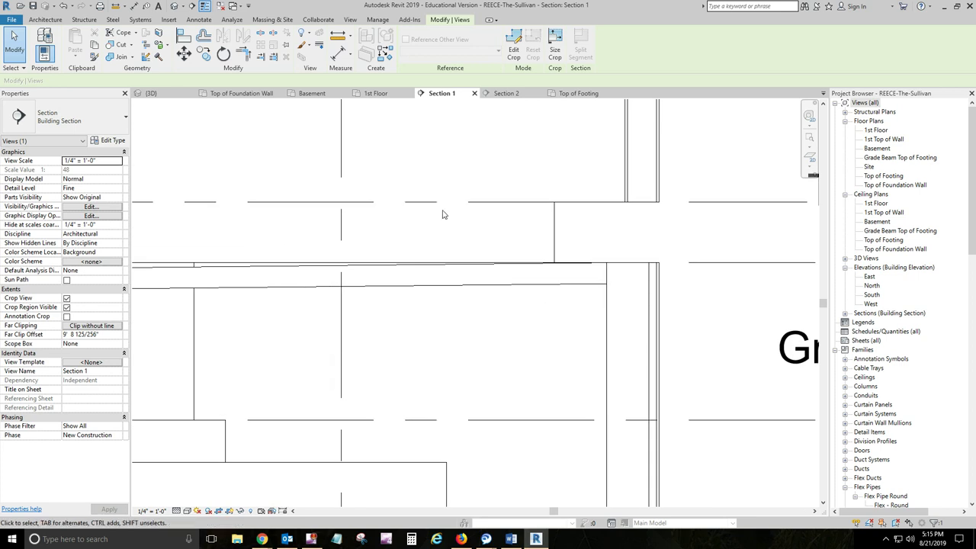
{"action": "left_click", "coordinate": [458, 286]}
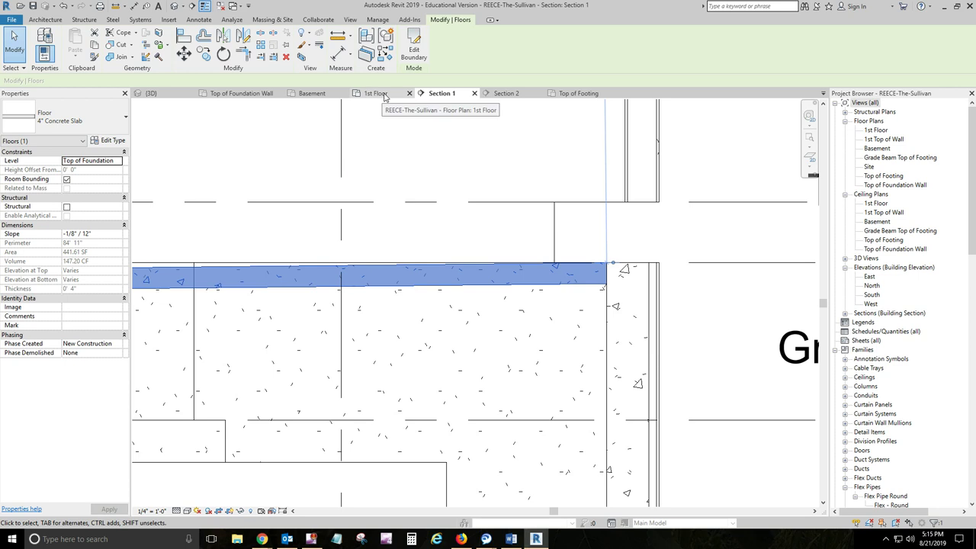
{"action": "left_click", "coordinate": [376, 93]}
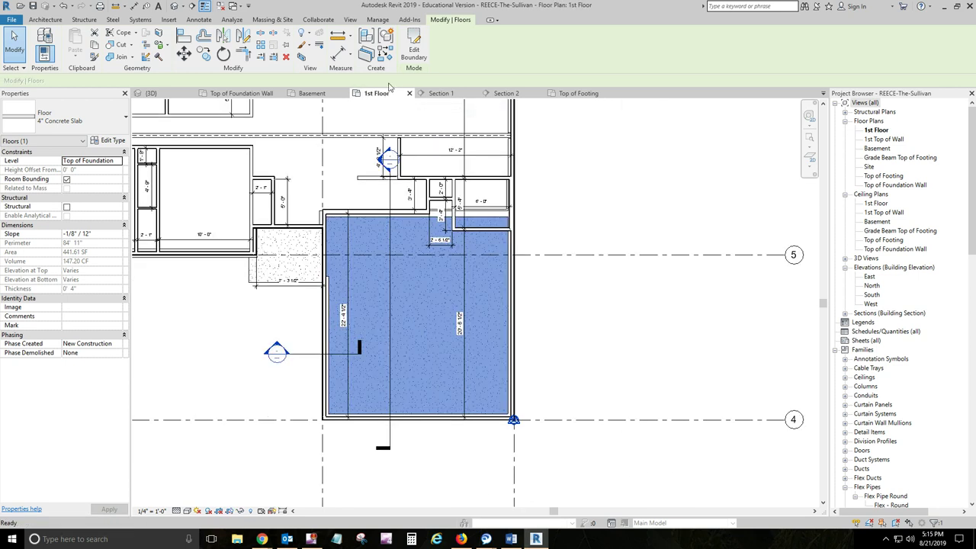
Edit the garage slab's boundary and zoom in to inspect its corner boundary lines
{"action": "left_click", "coordinate": [413, 45]}
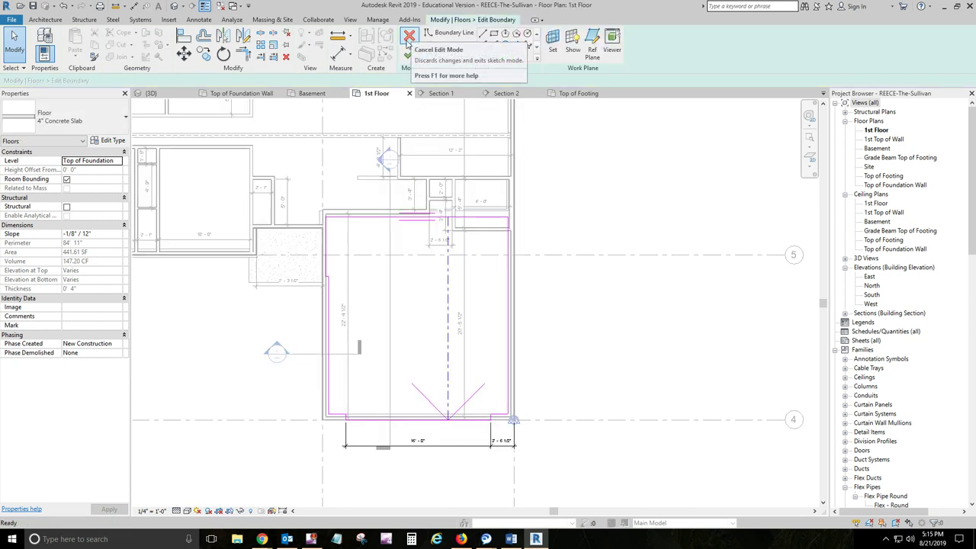
{"action": "scroll", "coordinate": [336, 367], "scroll_direction": "up", "scroll_amount": 3}
{"action": "scroll", "coordinate": [336, 367], "scroll_direction": "up", "scroll_amount": 1}
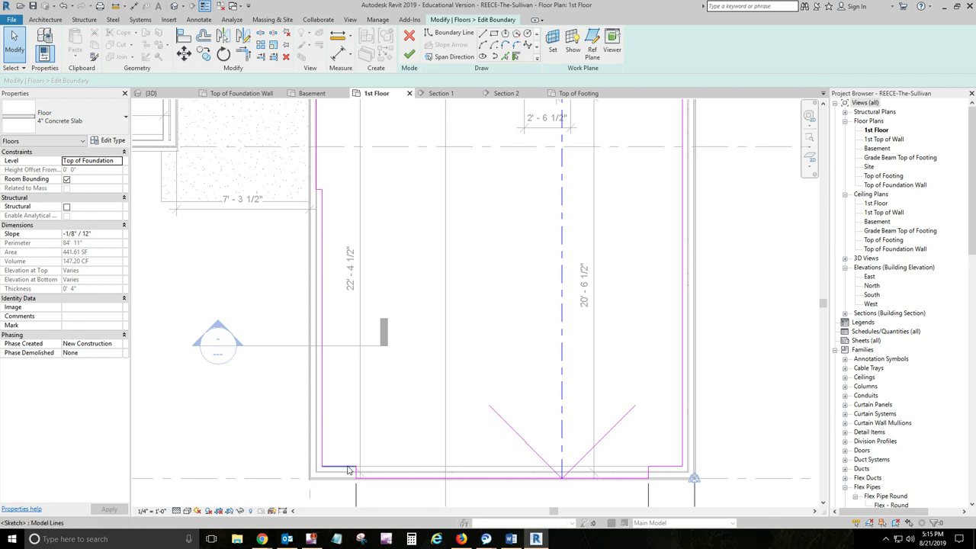
{"action": "middle_click_drag", "start_coordinate": [491, 209], "coordinate": [473, 429]}
{"action": "scroll", "coordinate": [387, 290], "scroll_direction": "up", "scroll_amount": 4}
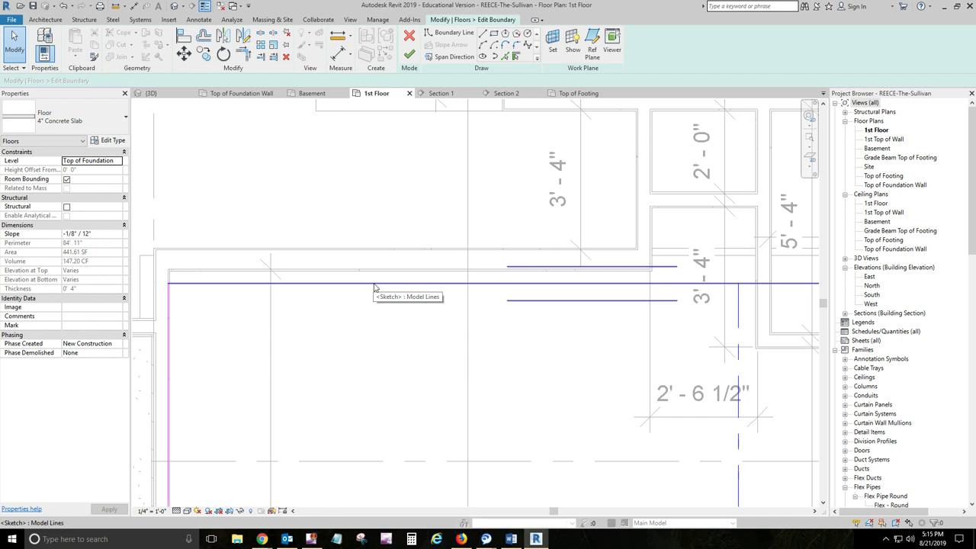
{"action": "scroll", "coordinate": [373, 287], "scroll_direction": "down", "scroll_amount": 2}
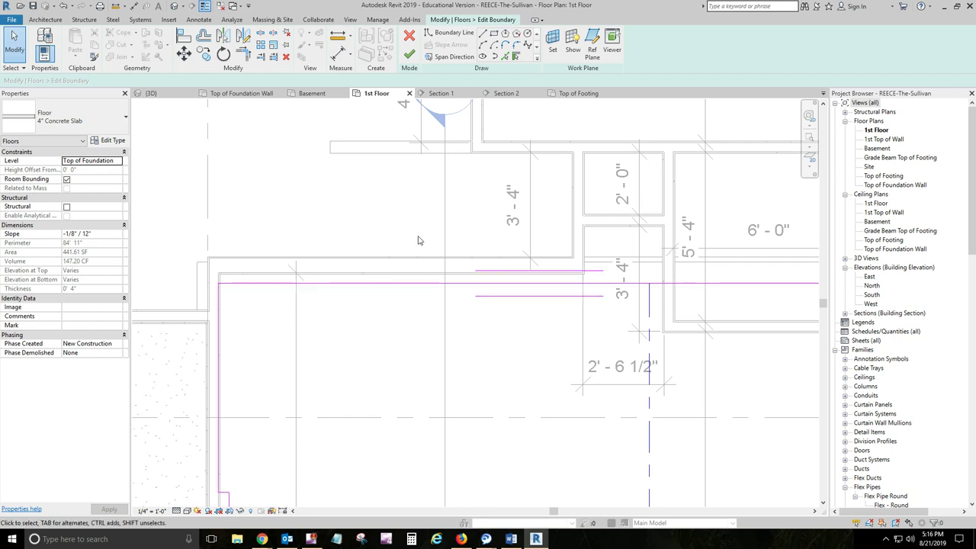
{"action": "mouse_move", "coordinate": [415, 241]}
{"action": "middle_mouse_down"}
{"action": "mouse_move", "coordinate": [424, 337]}
{"action": "mouse_move", "coordinate": [351, 35]}
{"action": "middle_mouse_up"}
{"action": "scroll", "coordinate": [381, 362], "scroll_direction": "up", "scroll_amount": 2}
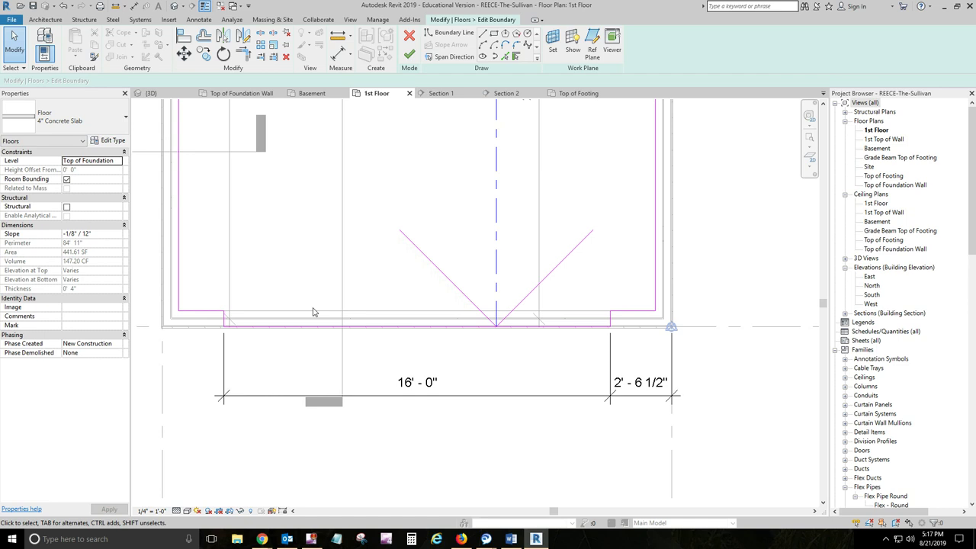
{"action": "scroll", "coordinate": [255, 345], "scroll_direction": "up", "scroll_amount": 2}
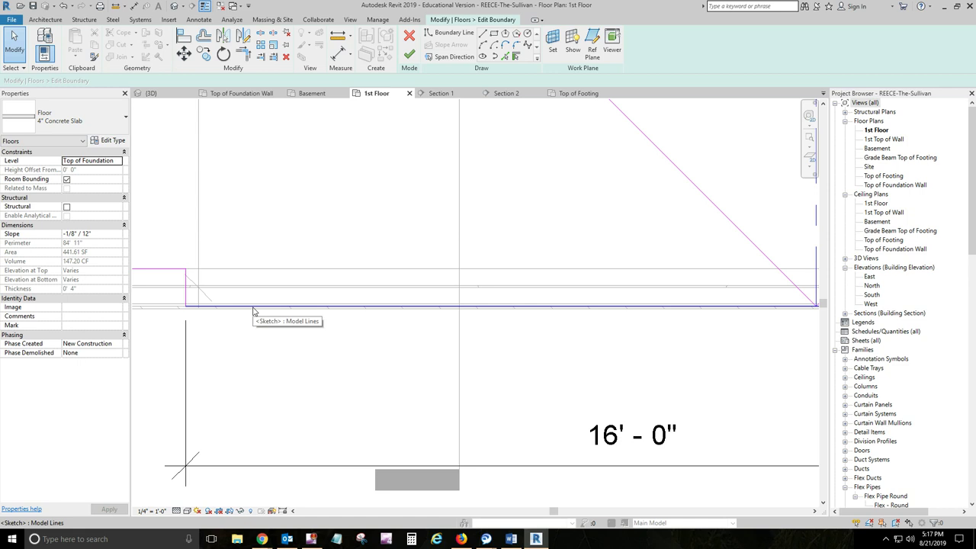
{"action": "scroll", "coordinate": [247, 311], "scroll_direction": "down", "scroll_amount": 1}
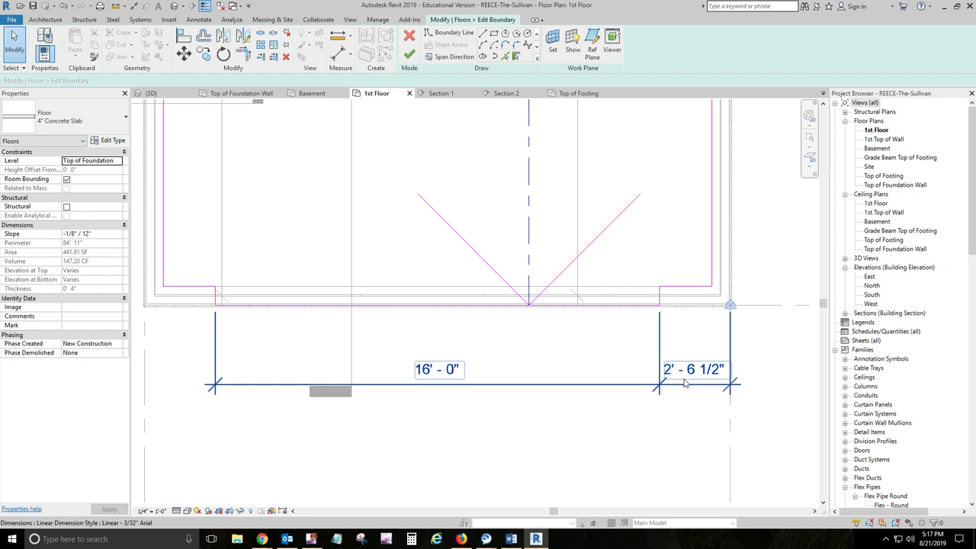
{"action": "scroll", "coordinate": [627, 333], "scroll_direction": "down", "scroll_amount": 3}
{"action": "scroll", "coordinate": [614, 293], "scroll_direction": "down", "scroll_amount": 4}
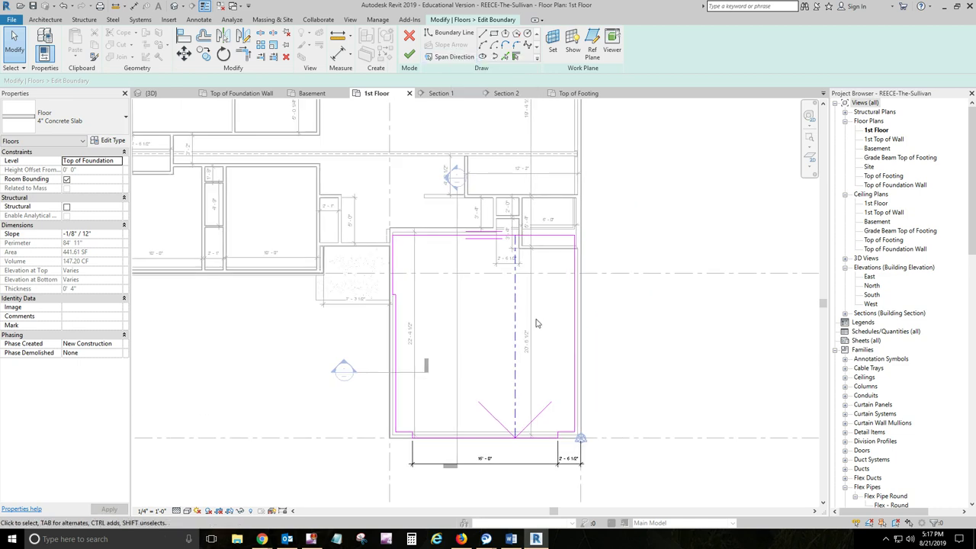
Confirm the slope arrow is specified by Slope, then cancel the boundary sketch unchanged
{"action": "left_click", "coordinate": [515, 256]}
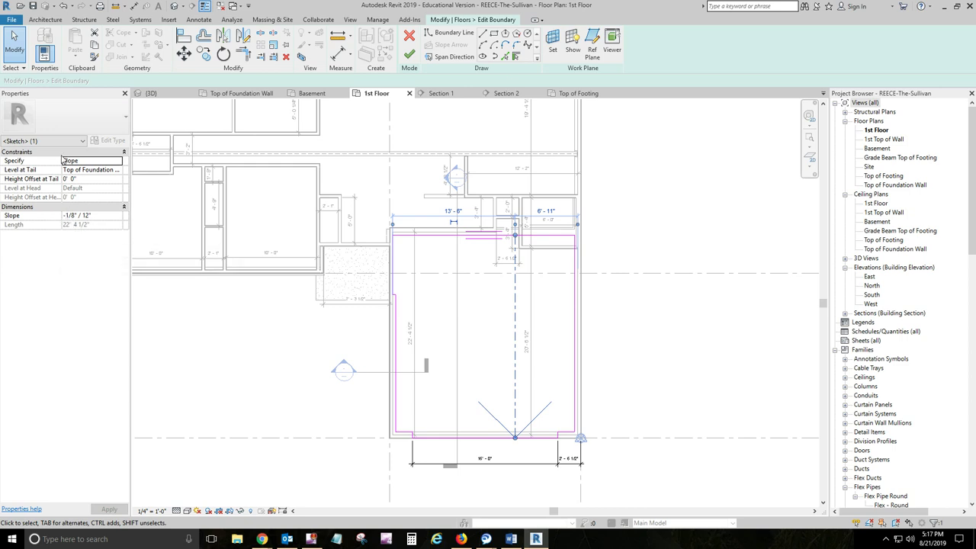
{"action": "left_click", "coordinate": [103, 162]}
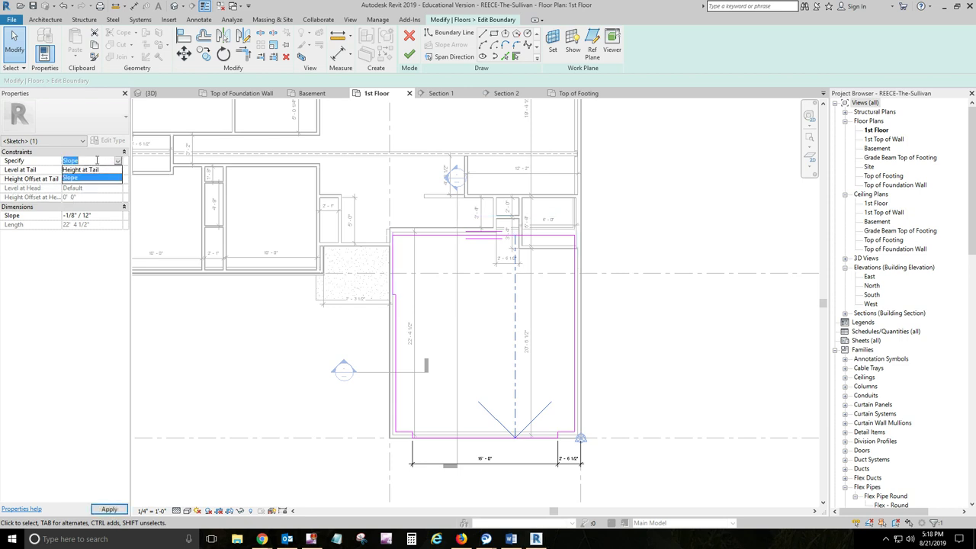
{"action": "left_click", "coordinate": [97, 160]}
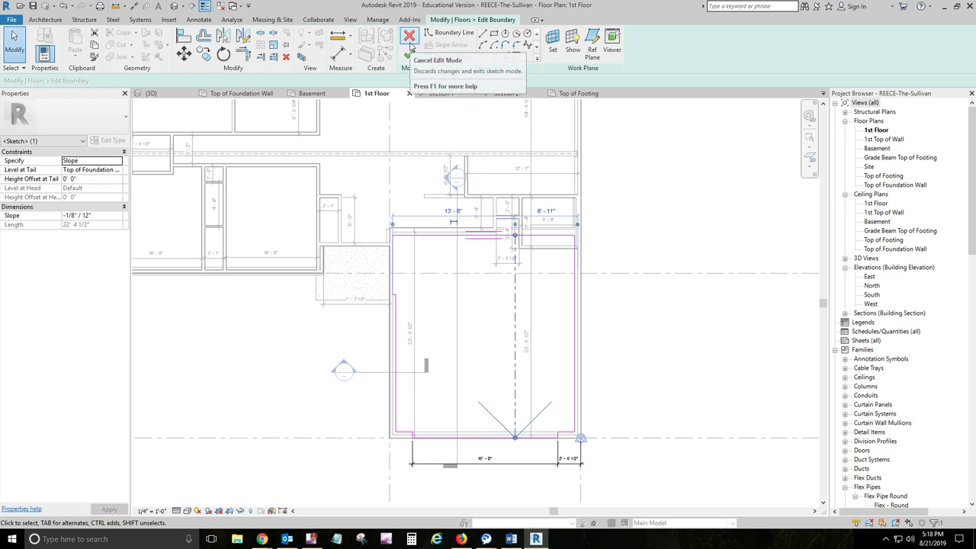
{"action": "left_click", "coordinate": [410, 36]}
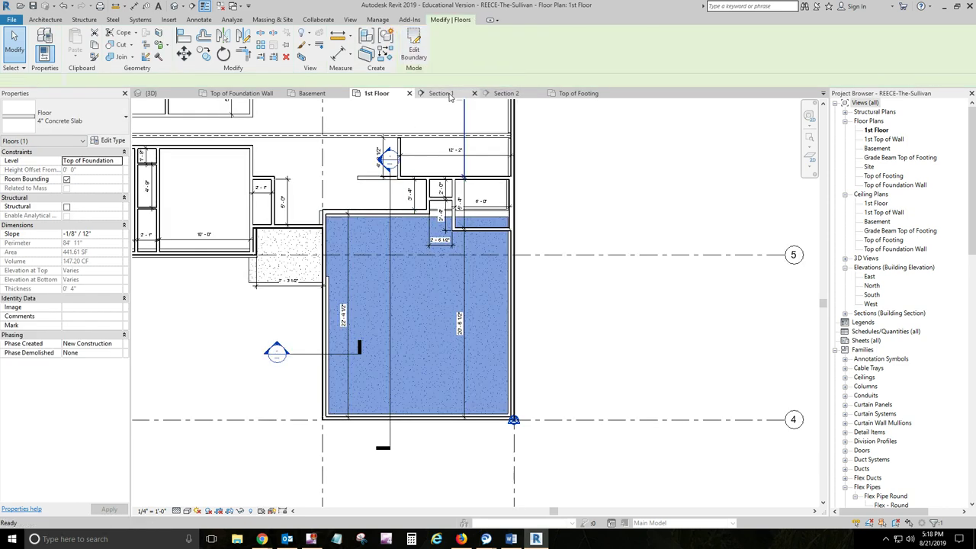
Zoom through the Section 1 view to check the garage slab
{"action": "left_click", "coordinate": [448, 96]}
{"action": "scroll", "coordinate": [404, 264], "scroll_direction": "down", "scroll_amount": 2}
{"action": "scroll", "coordinate": [404, 264], "scroll_direction": "down", "scroll_amount": 1}
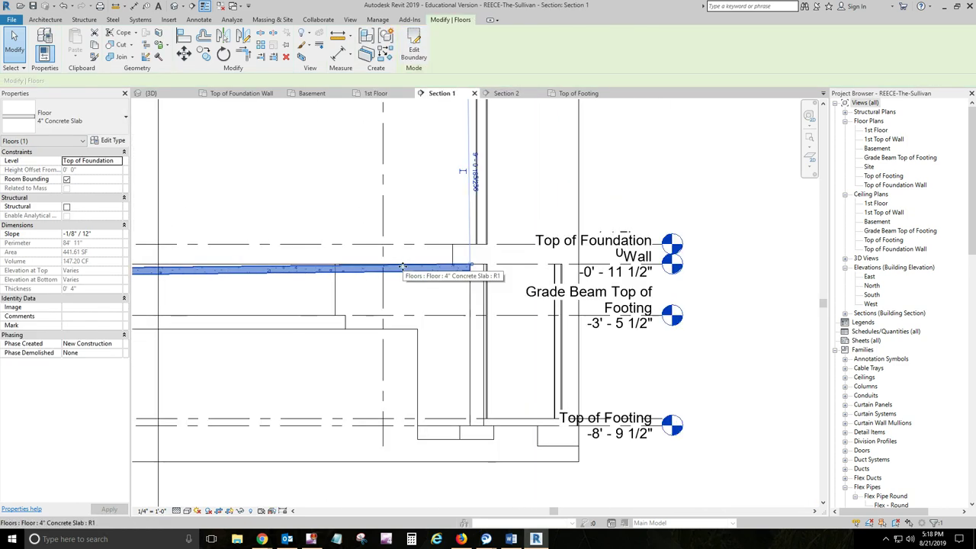
{"action": "scroll", "coordinate": [570, 321], "scroll_direction": "up", "scroll_amount": 1}
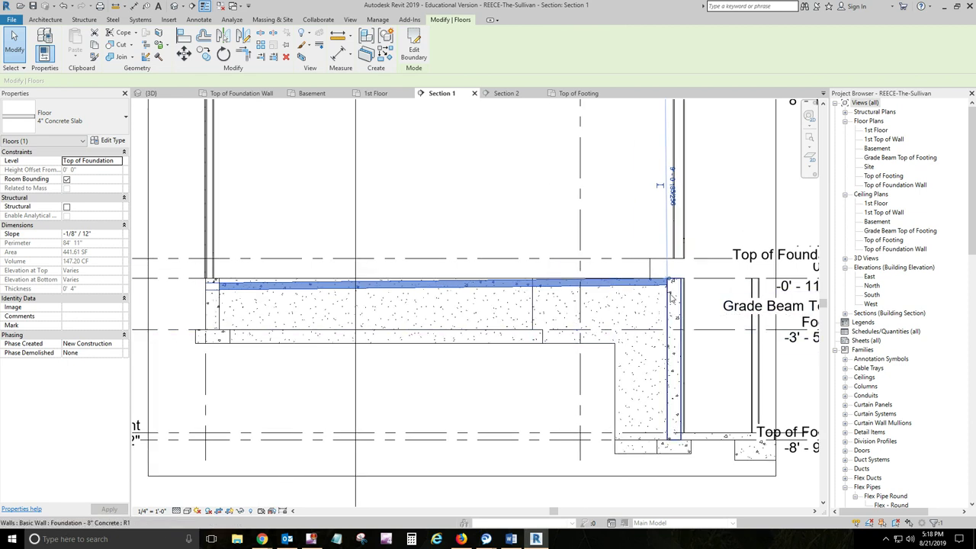
{"action": "scroll", "coordinate": [669, 283], "scroll_direction": "up", "scroll_amount": 2}
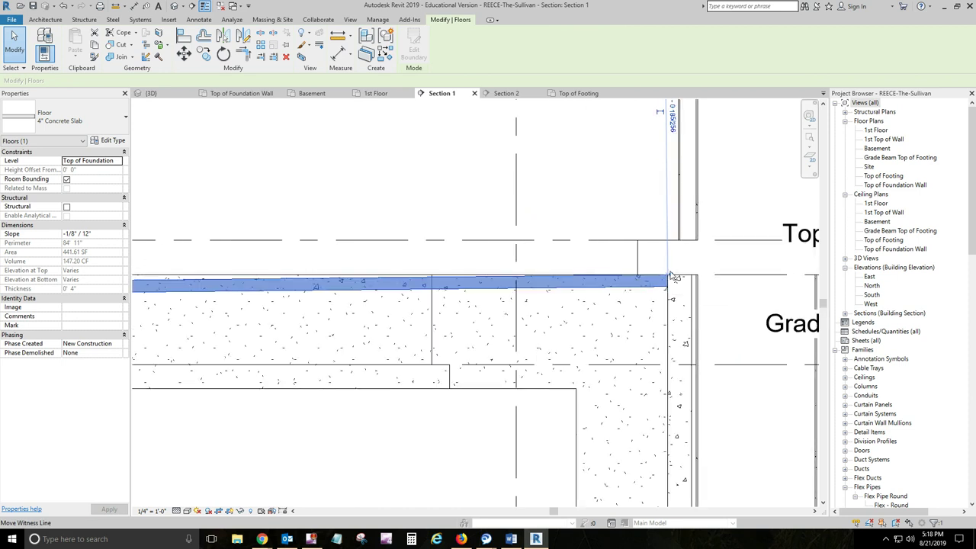
{"action": "scroll", "coordinate": [670, 279], "scroll_direction": "down", "scroll_amount": 2}
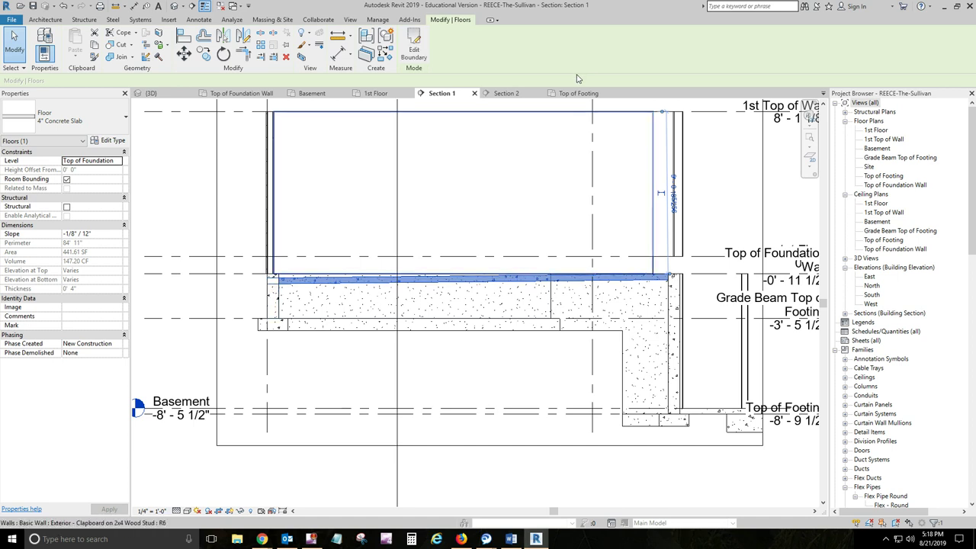
Inspect the sloped slab between the foundation walls in Section 2
{"action": "left_click", "coordinate": [507, 93]}
{"action": "scroll", "coordinate": [411, 252], "scroll_direction": "down", "scroll_amount": 4}
{"action": "scroll", "coordinate": [510, 253], "scroll_direction": "up", "scroll_amount": 3}
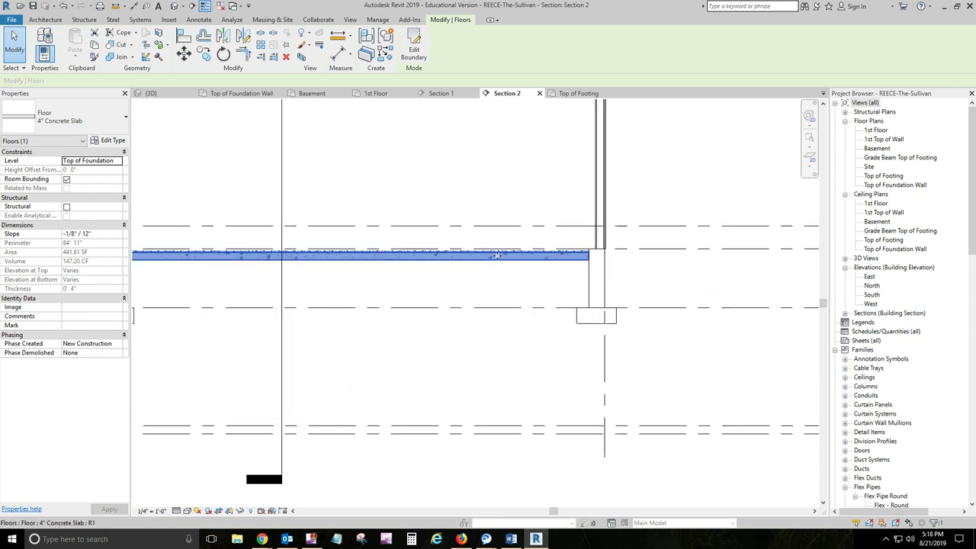
{"action": "scroll", "coordinate": [571, 272], "scroll_direction": "down", "scroll_amount": 3}
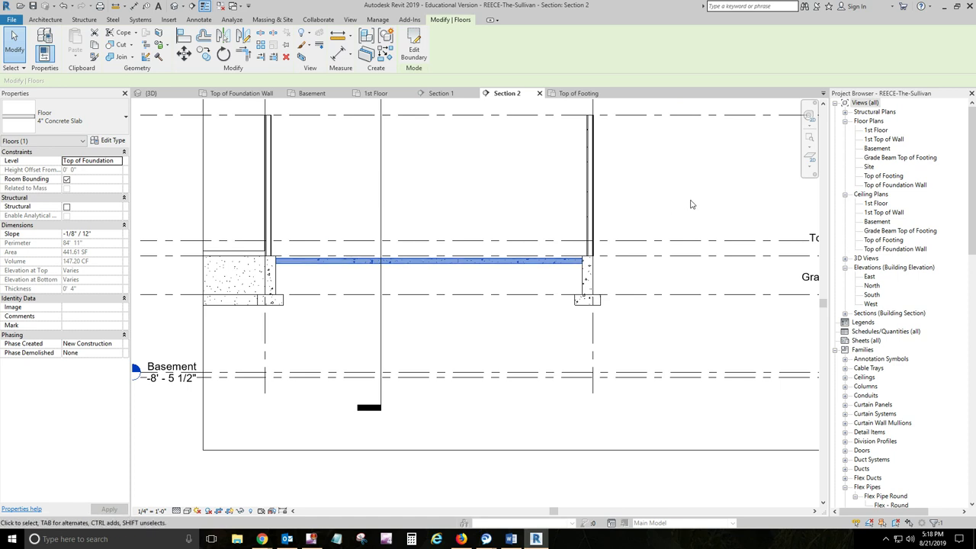
Select the 8" foundation wall under the garage slab in the South elevation, checking it in both plans
{"action": "double_click", "coordinate": [871, 294]}
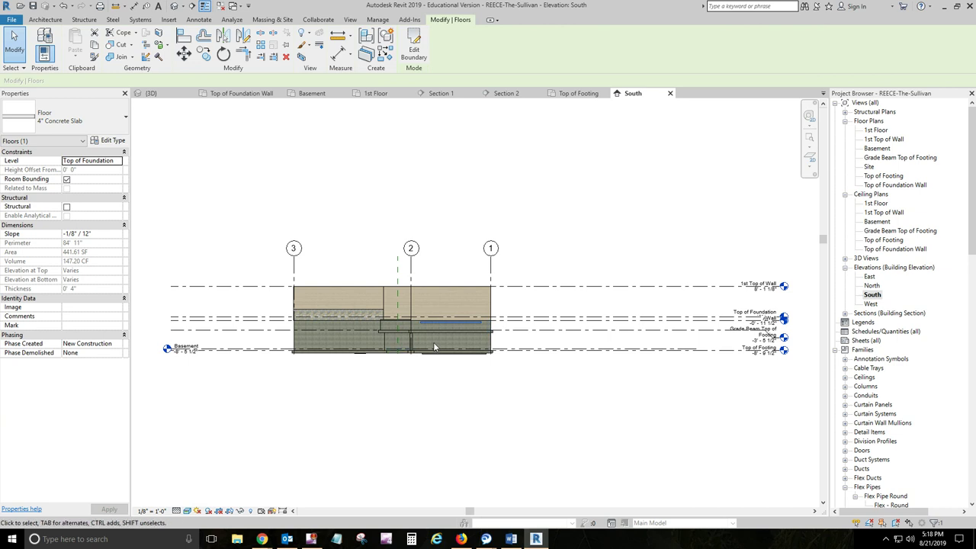
{"action": "scroll", "coordinate": [444, 338], "scroll_direction": "up", "scroll_amount": 5}
{"action": "scroll", "coordinate": [488, 300], "scroll_direction": "up", "scroll_amount": 3}
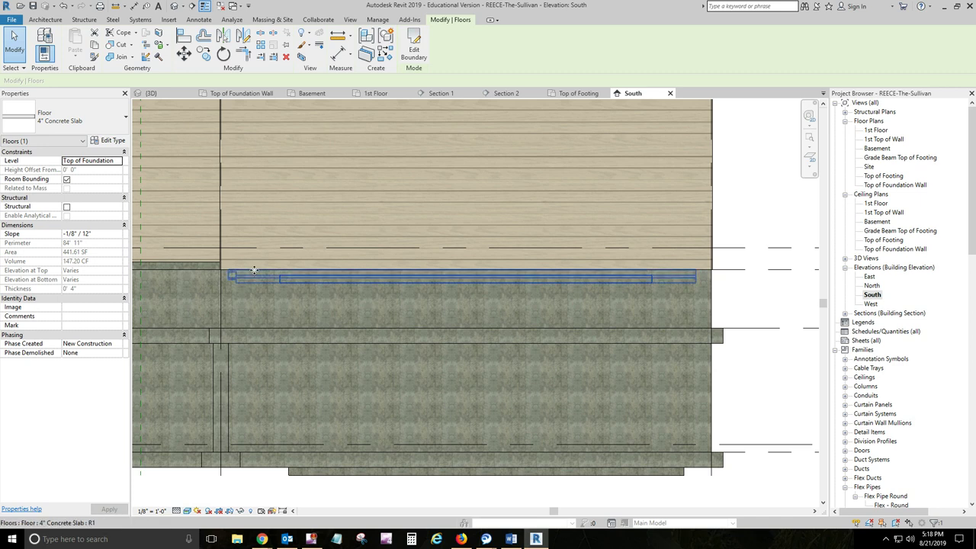
{"action": "left_click", "coordinate": [266, 311]}
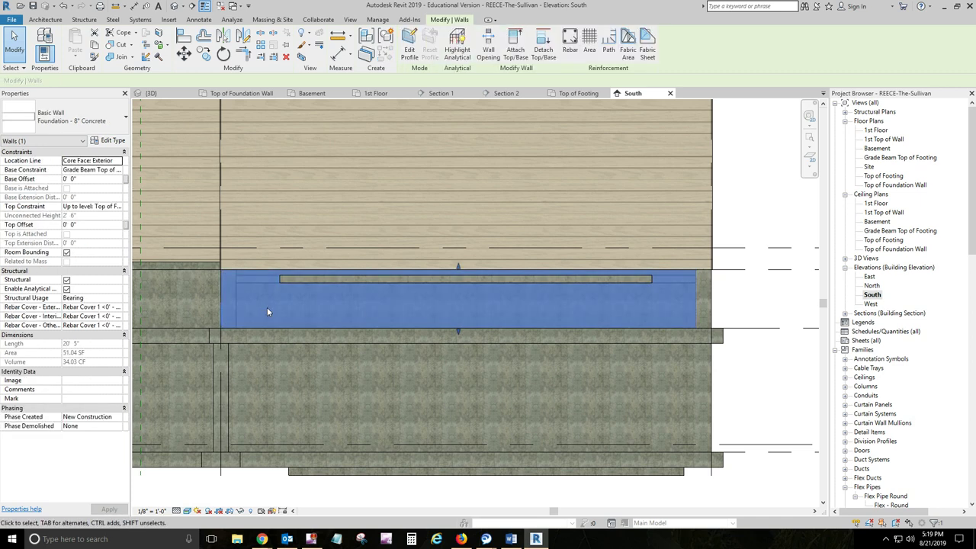
{"action": "scroll", "coordinate": [281, 304], "scroll_direction": "down", "scroll_amount": 1}
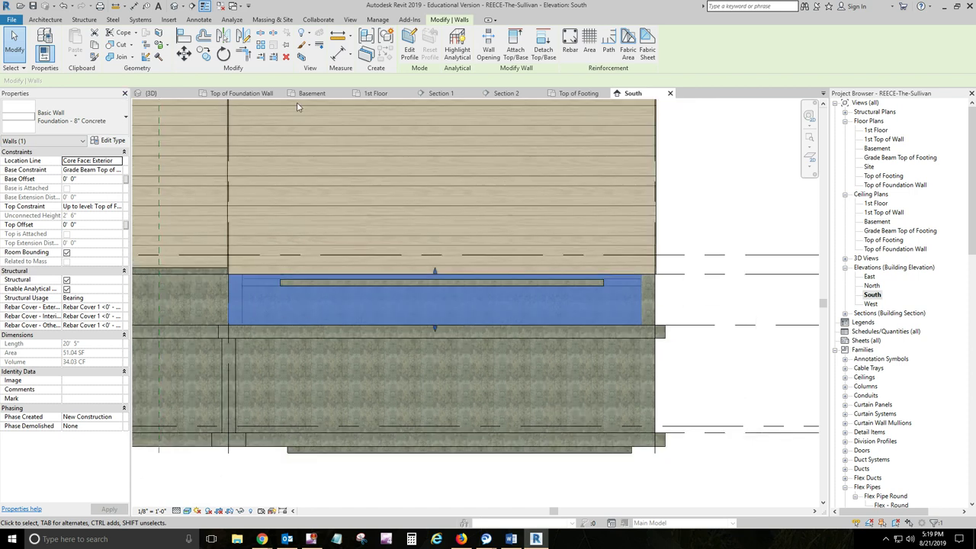
{"action": "left_click", "coordinate": [375, 95]}
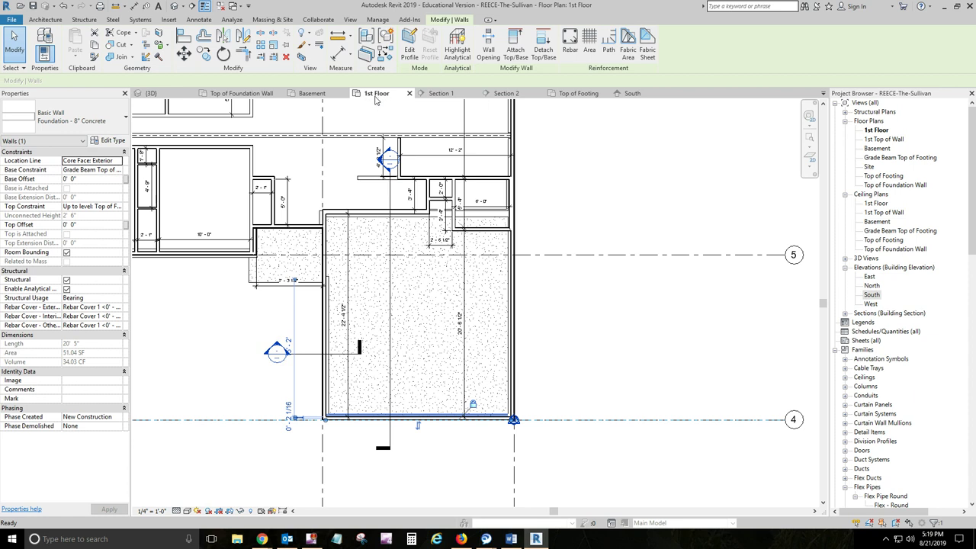
{"action": "left_click", "coordinate": [257, 95]}
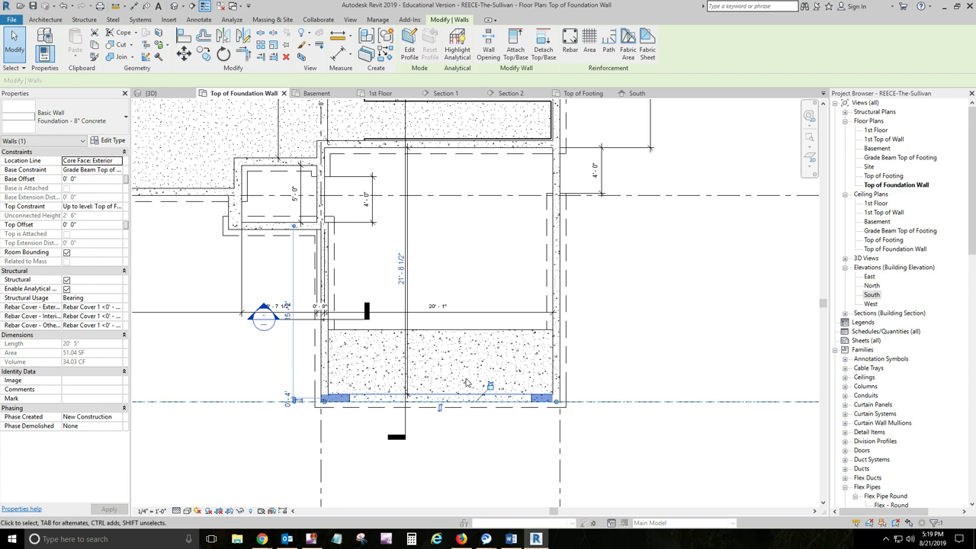
{"action": "left_click", "coordinate": [644, 97]}
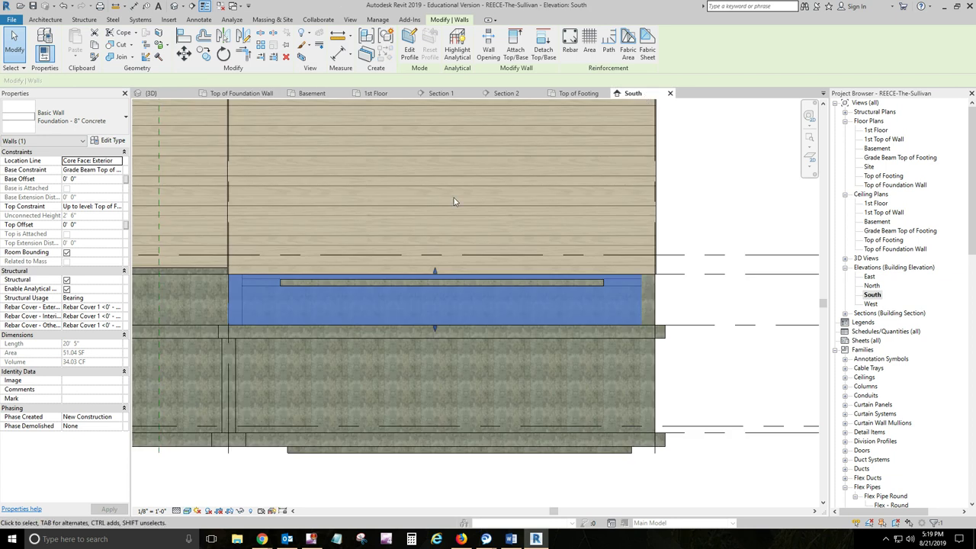
Edit the foundation wall's profile, picking the slab edges as locked profile lines
{"action": "left_click", "coordinate": [411, 39]}
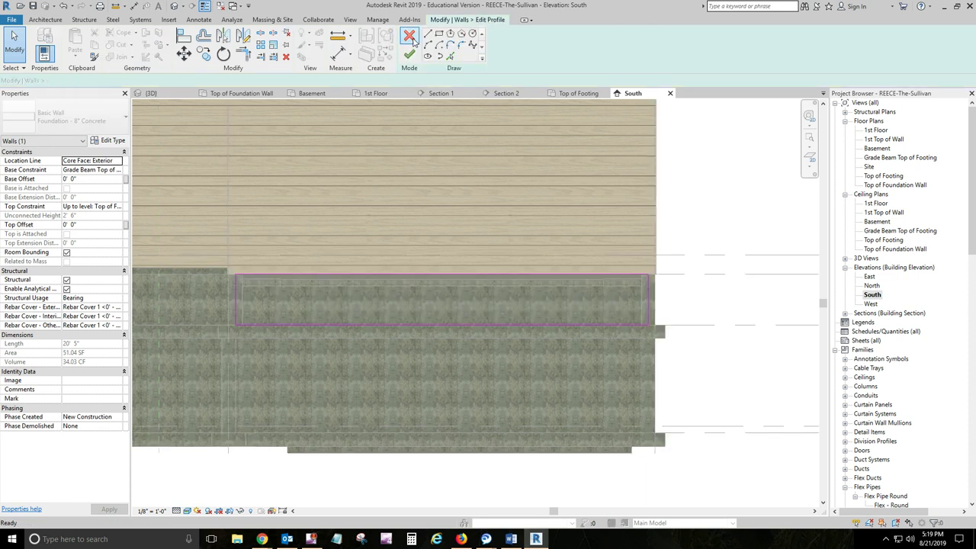
{"action": "left_click", "coordinate": [452, 59]}
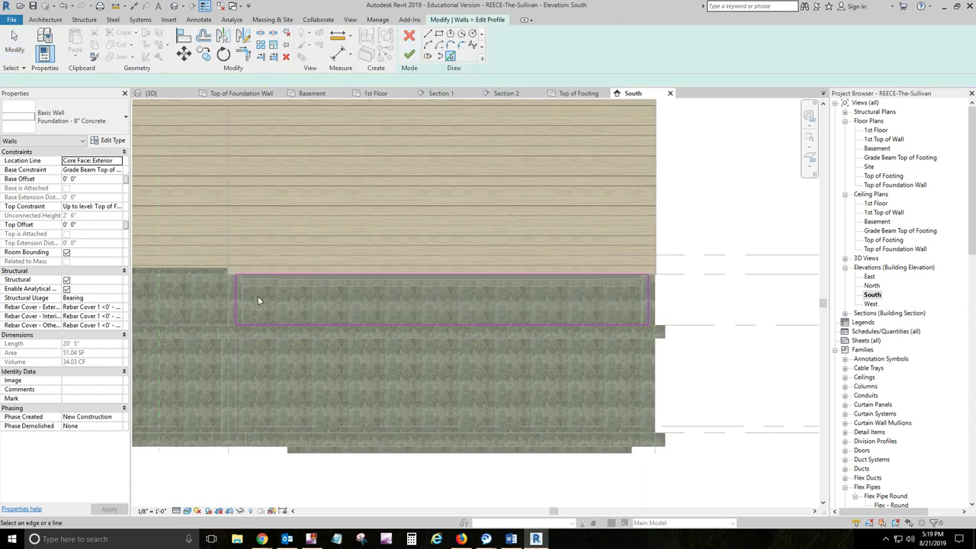
{"action": "left_click", "coordinate": [356, 291]}
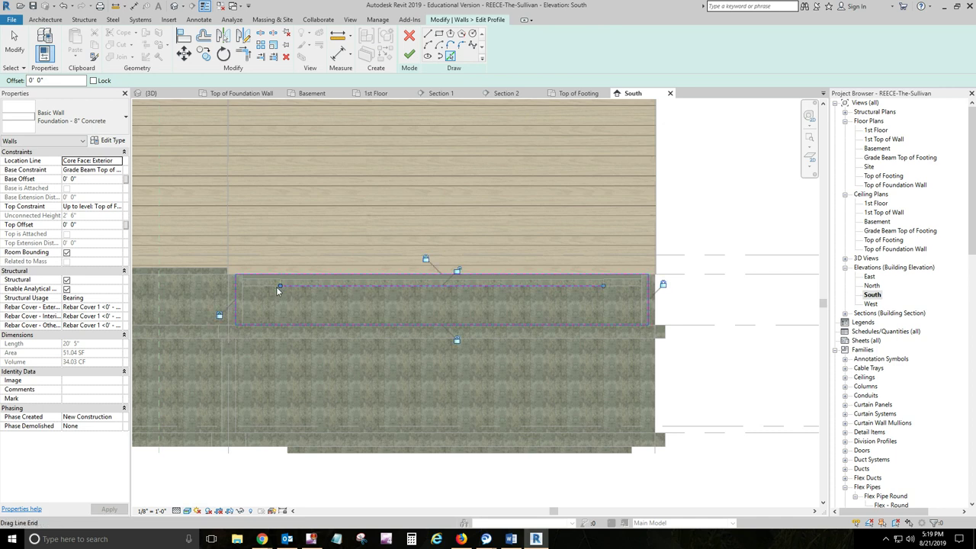
{"action": "scroll", "coordinate": [276, 287], "scroll_direction": "up", "scroll_amount": 5}
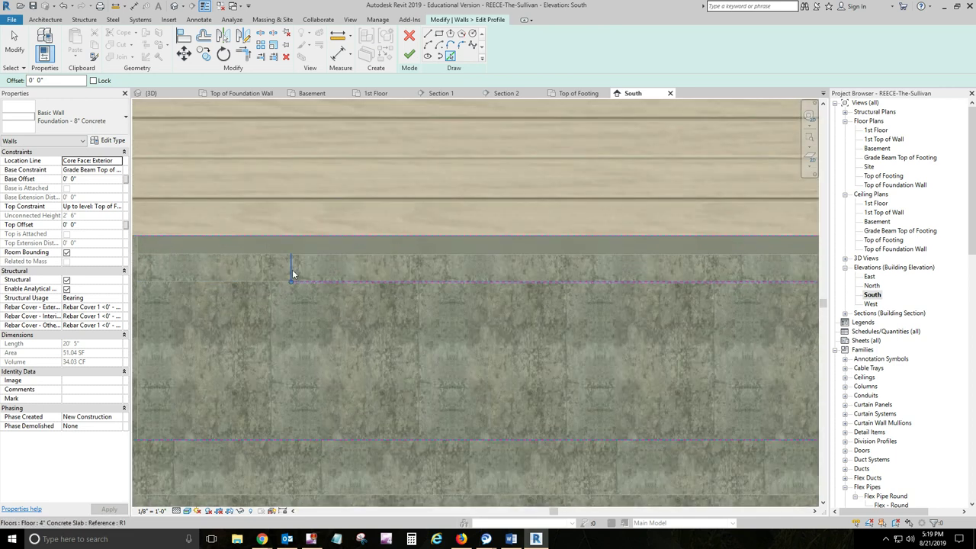
{"action": "left_click", "coordinate": [292, 273]}
{"action": "scroll", "coordinate": [284, 264], "scroll_direction": "down", "scroll_amount": 3}
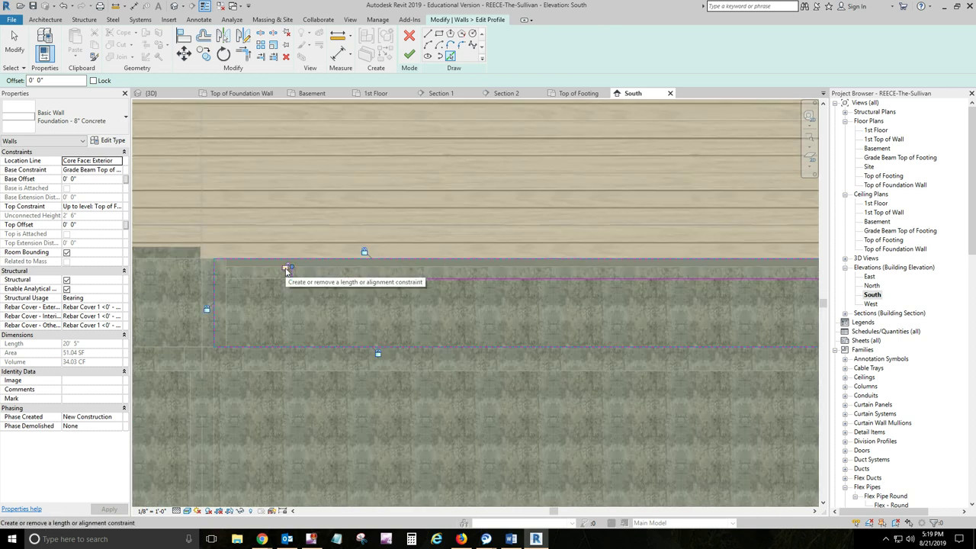
{"action": "left_click", "coordinate": [288, 267]}
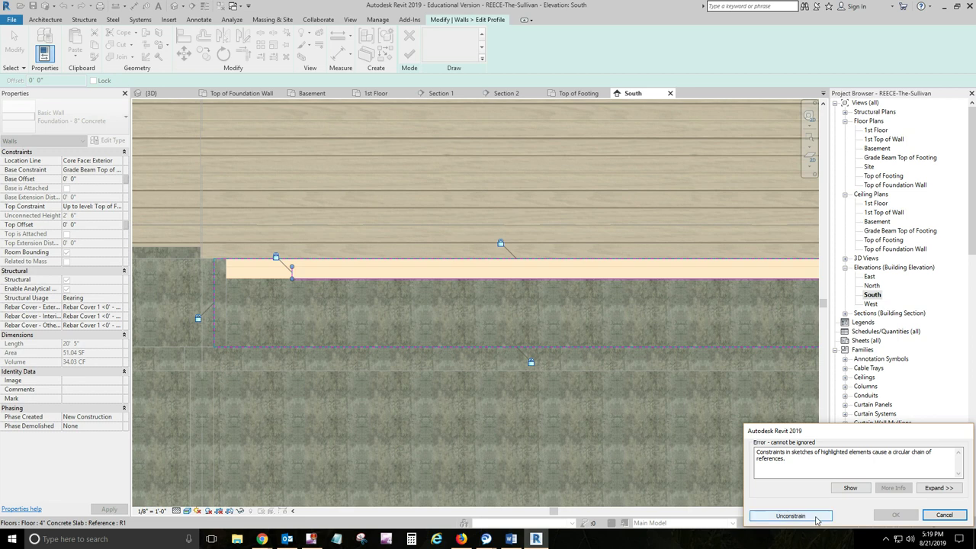
Resolve the circular constraint error and pick the slab edge at the wall's right end
{"action": "left_click", "coordinate": [943, 514]}
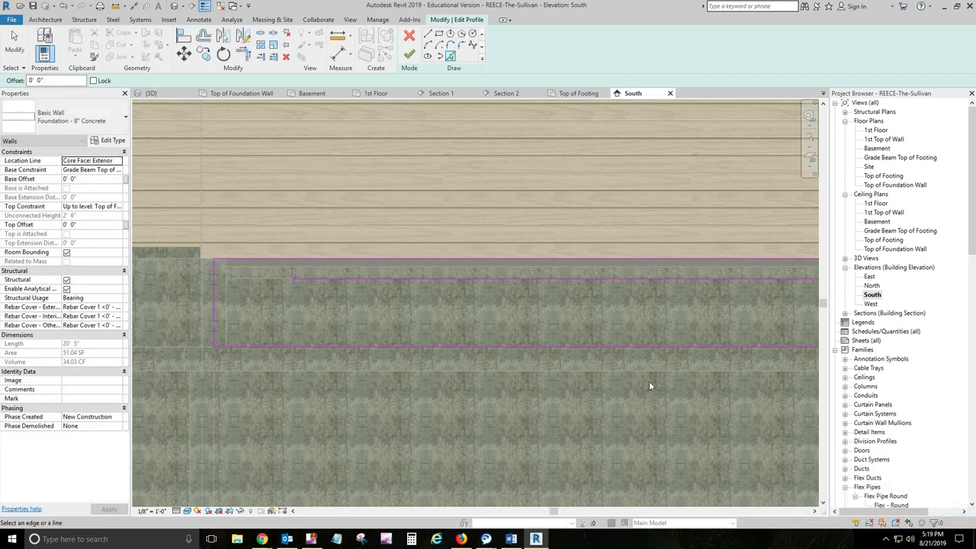
{"action": "middle_click_drag", "start_coordinate": [694, 328], "coordinate": [460, 349]}
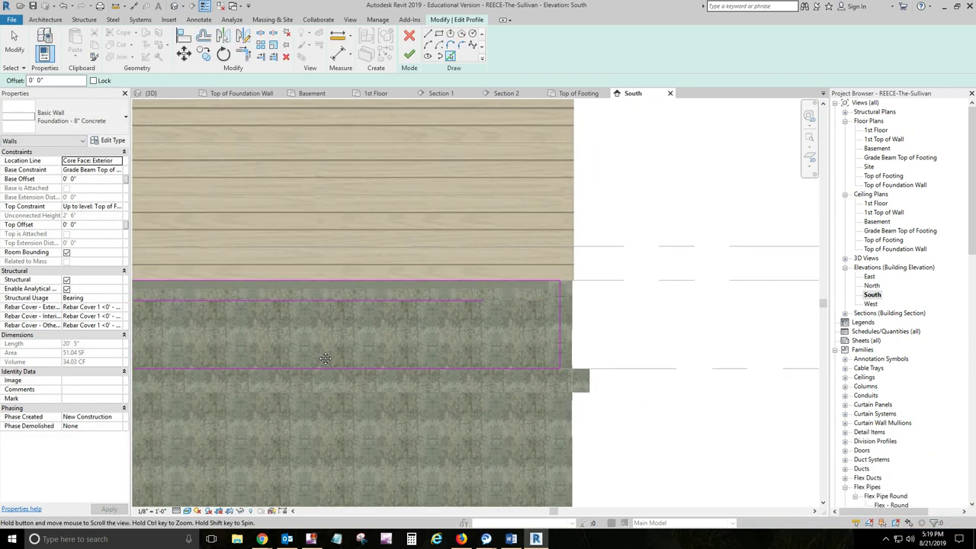
{"action": "left_click", "coordinate": [480, 294]}
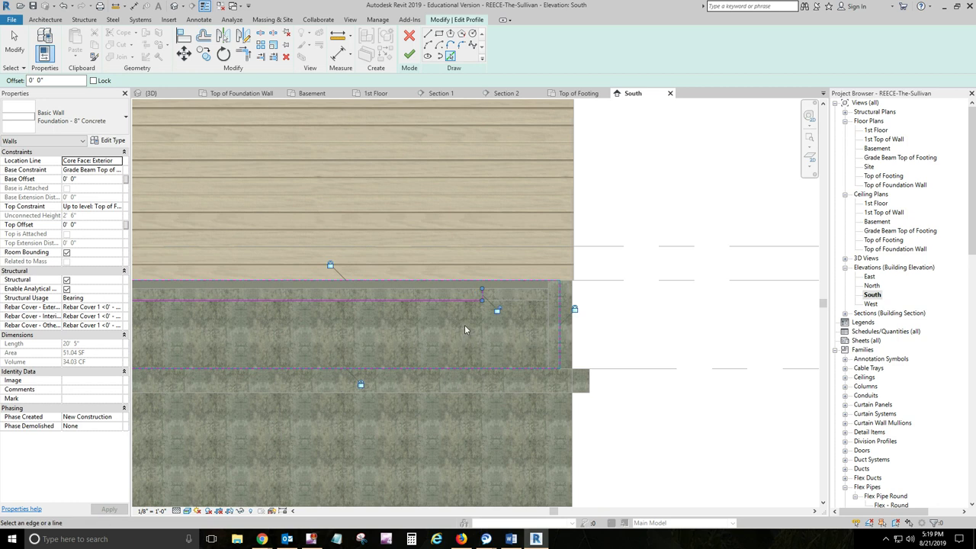
{"action": "scroll", "coordinate": [465, 328], "scroll_direction": "up", "scroll_amount": 1}
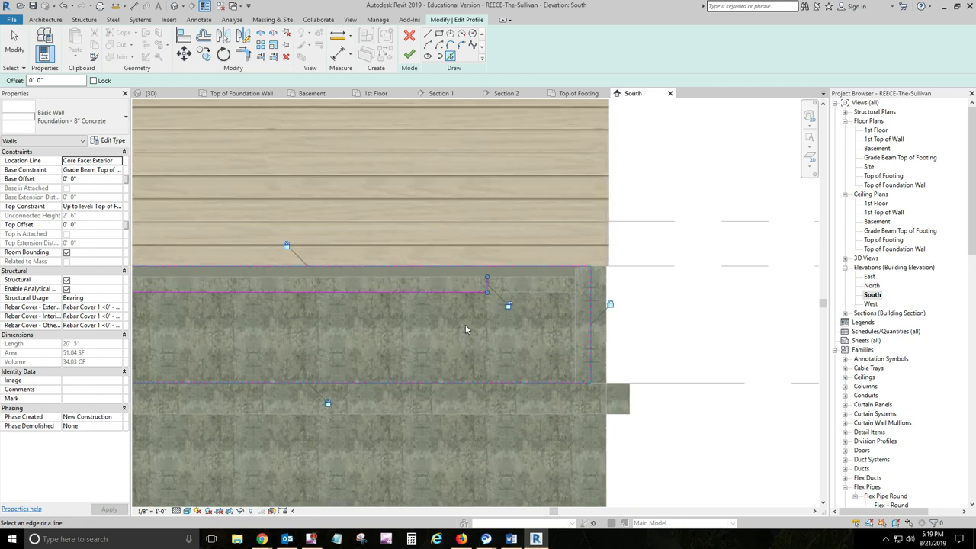
Pick another wall edge as a sketch line and dismiss the overlapping lines warning
{"action": "left_click", "coordinate": [242, 52]}
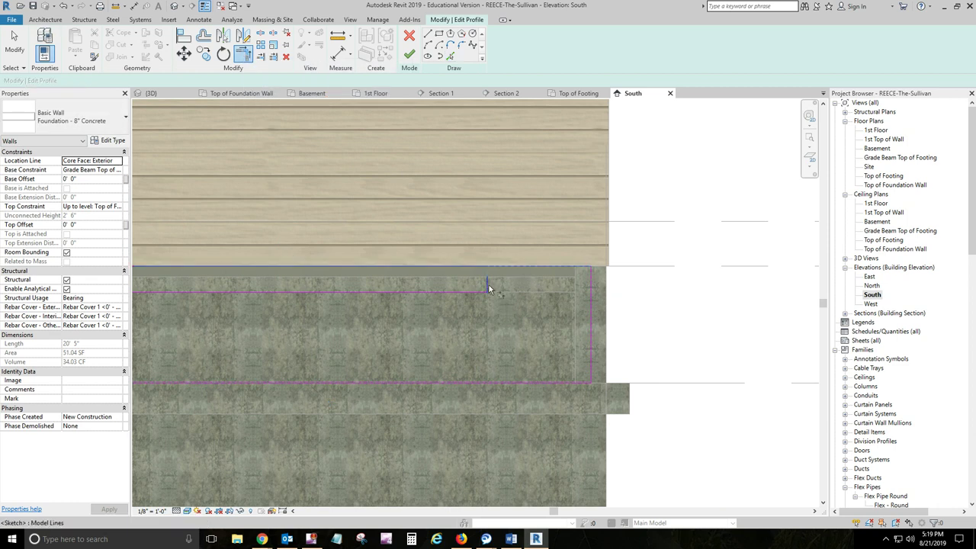
{"action": "scroll", "coordinate": [422, 308], "scroll_direction": "down", "scroll_amount": 3}
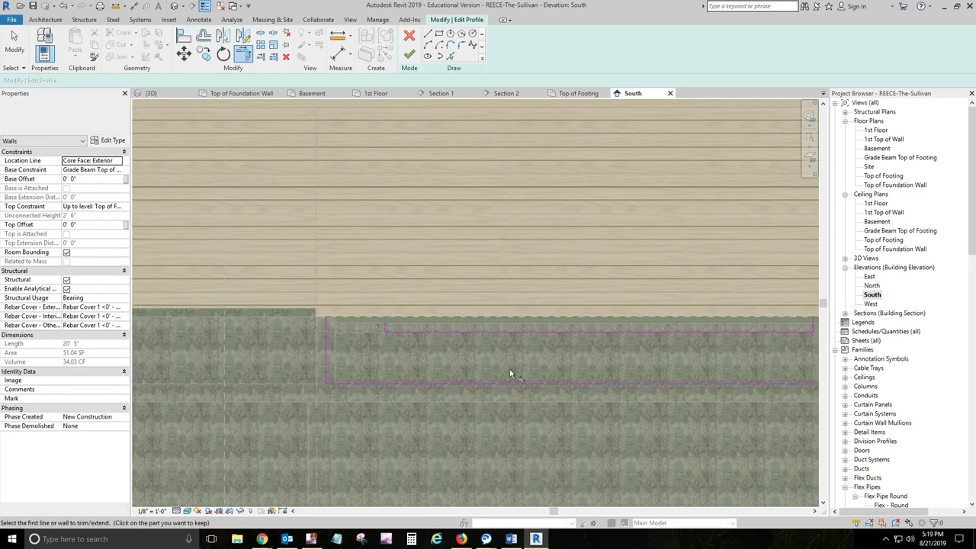
{"action": "scroll", "coordinate": [357, 336], "scroll_direction": "up", "scroll_amount": 3}
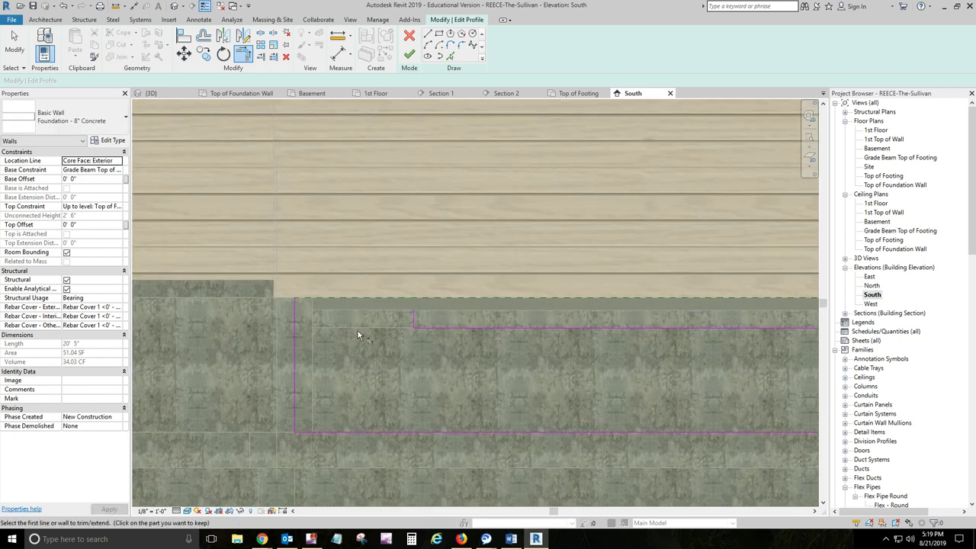
{"action": "left_click", "coordinate": [451, 57]}
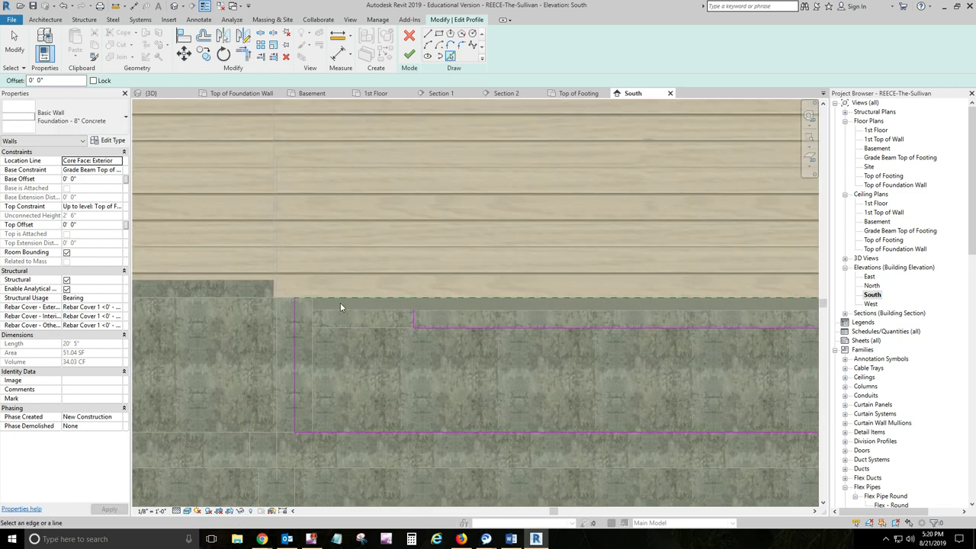
{"action": "left_click", "coordinate": [324, 298]}
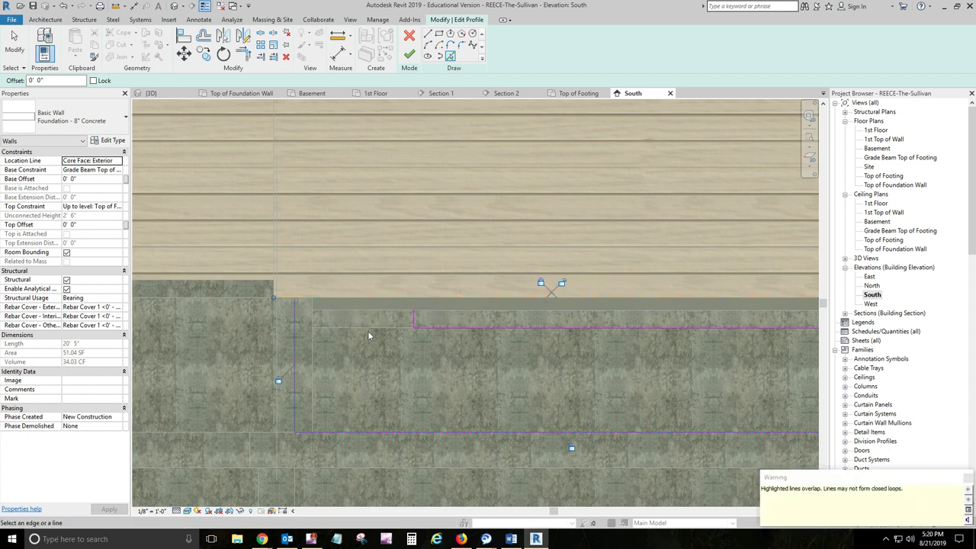
{"action": "left_click", "coordinate": [967, 478]}
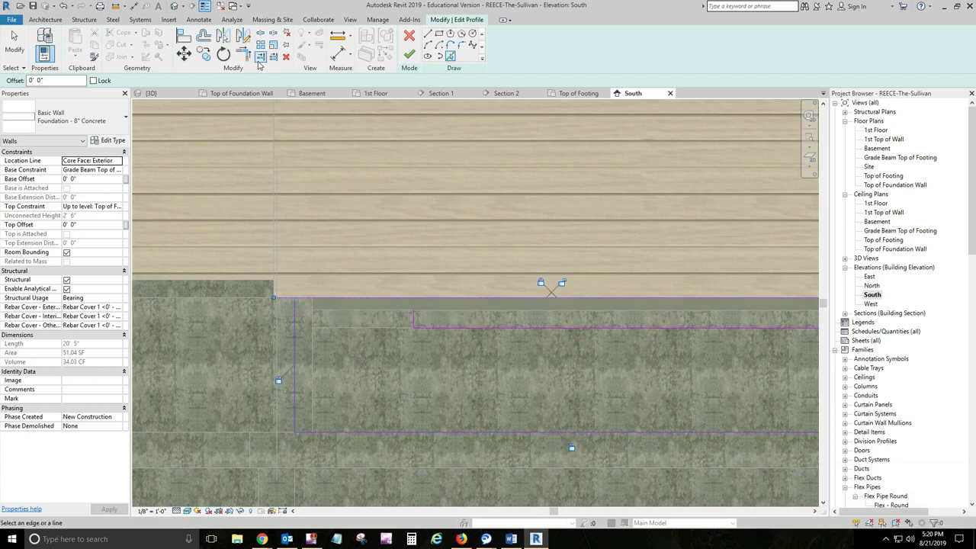
Trim the top sketch line to the vertical line, forming a clean corner
{"action": "left_click", "coordinate": [243, 53]}
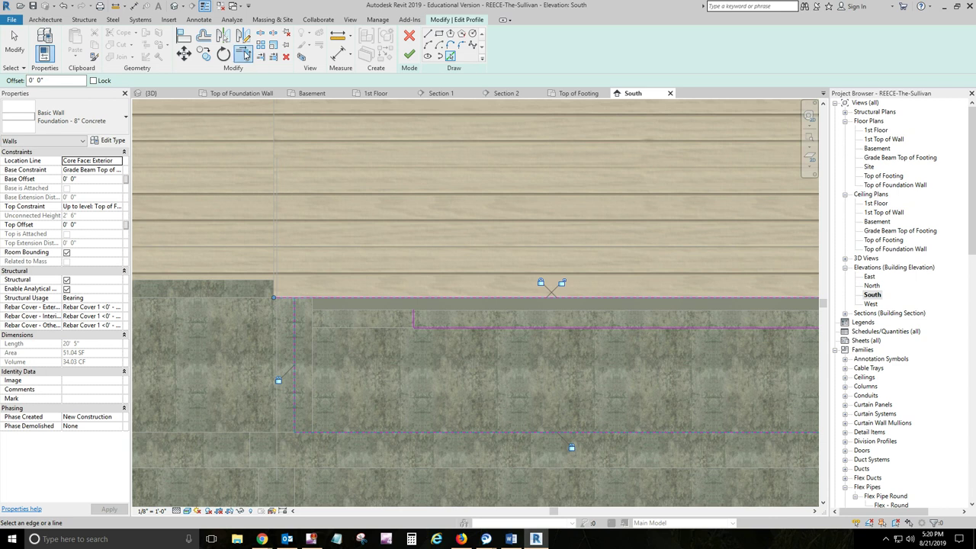
{"action": "left_click", "coordinate": [365, 297]}
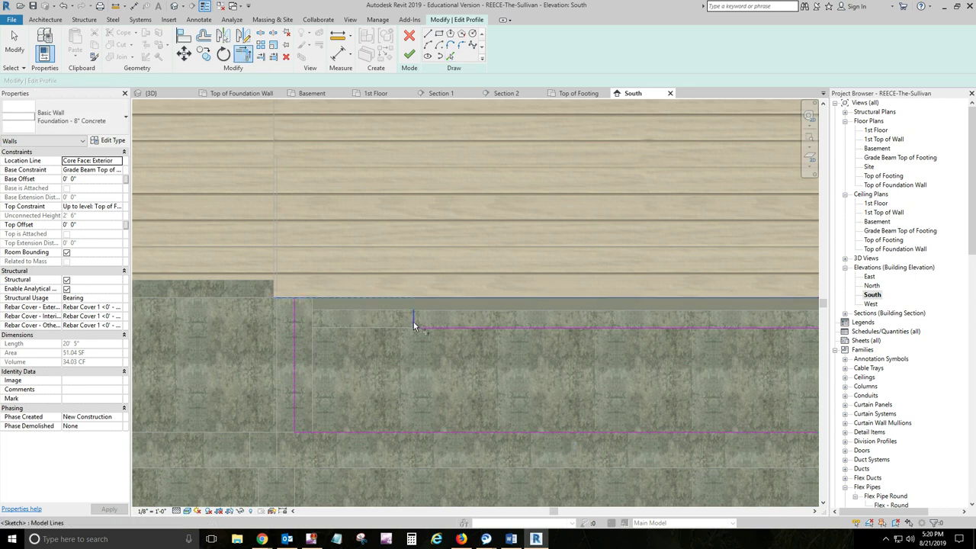
{"action": "left_click", "coordinate": [294, 316]}
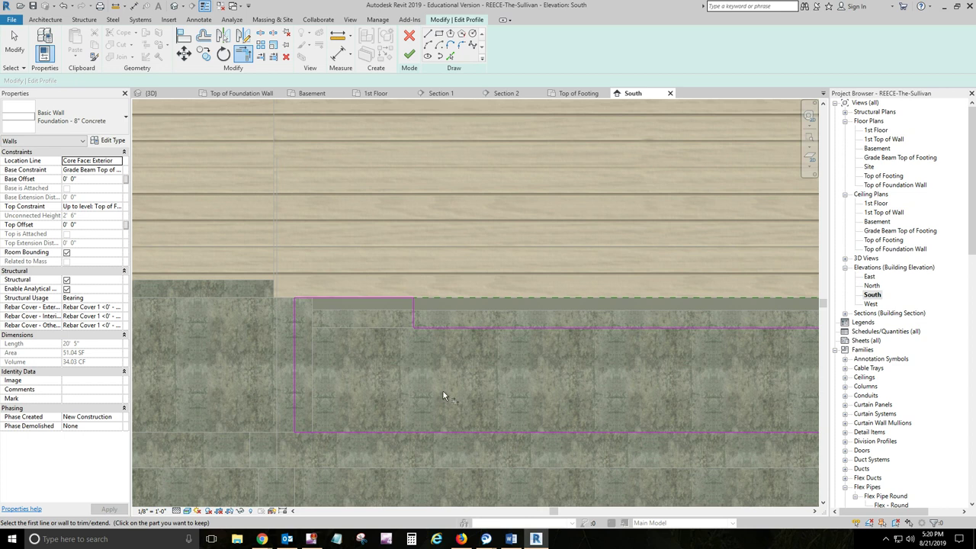
{"action": "scroll", "coordinate": [443, 391], "scroll_direction": "down", "scroll_amount": 1}
{"action": "scroll", "coordinate": [443, 391], "scroll_direction": "down", "scroll_amount": 3}
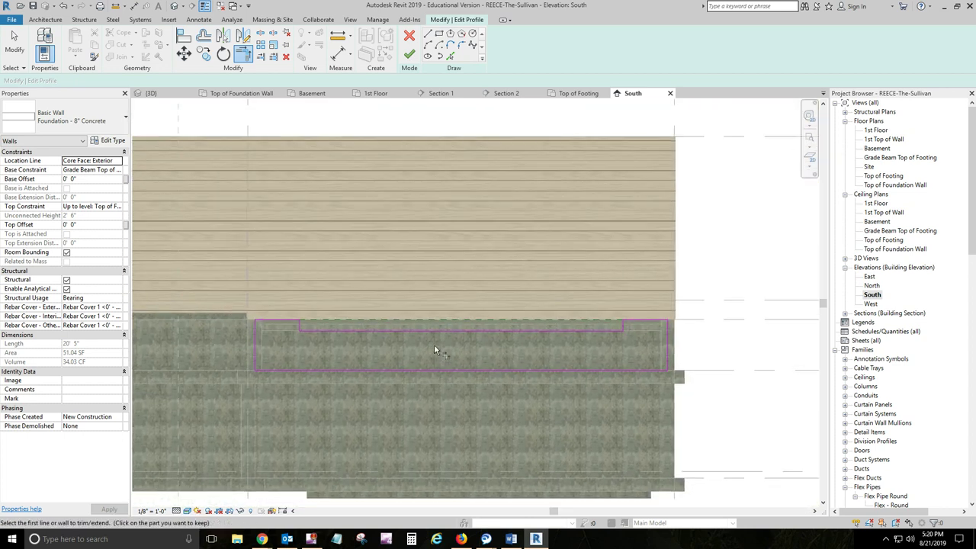
{"action": "left_click", "coordinate": [186, 510]}
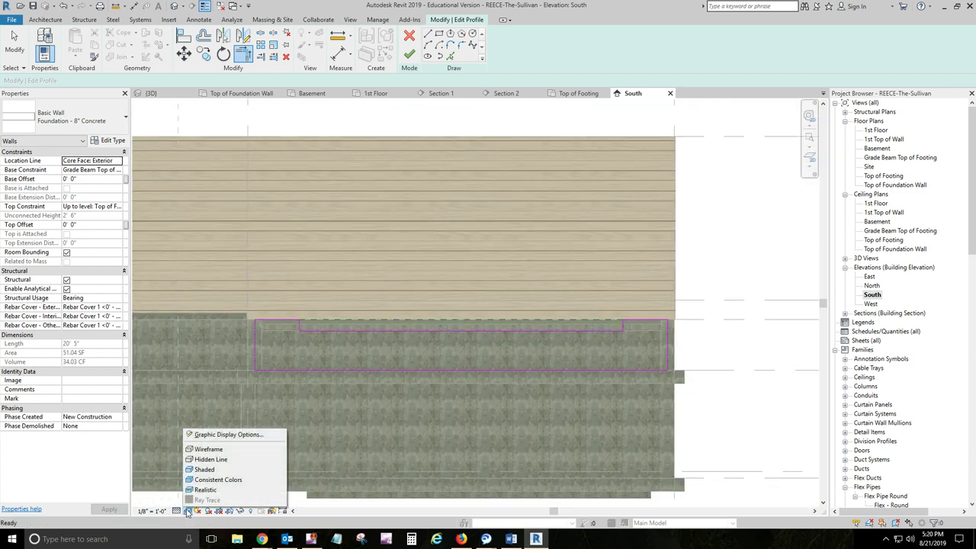
Use the Shaded visual style and finish the profile edit, leaving the wall stepped beneath the slab
{"action": "left_click", "coordinate": [212, 469]}
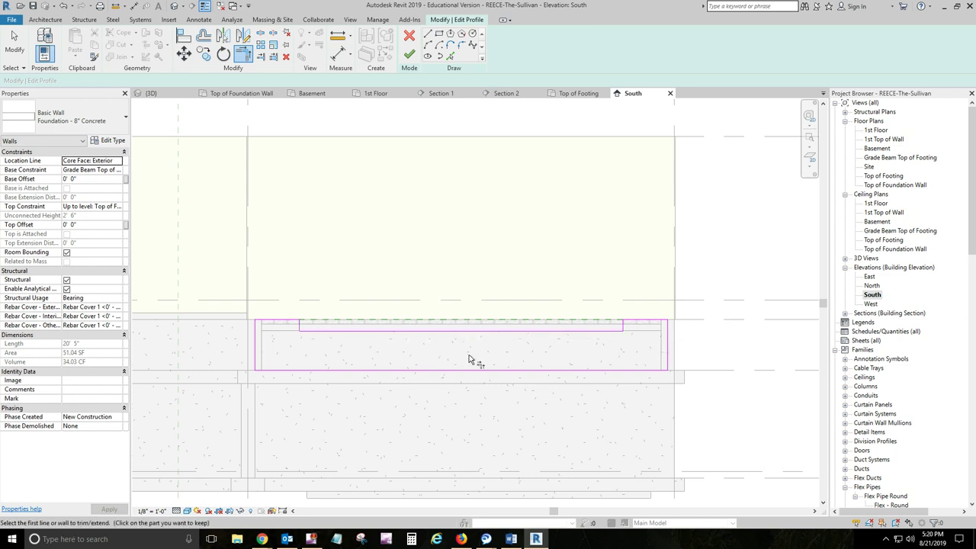
{"action": "left_click", "coordinate": [409, 54]}
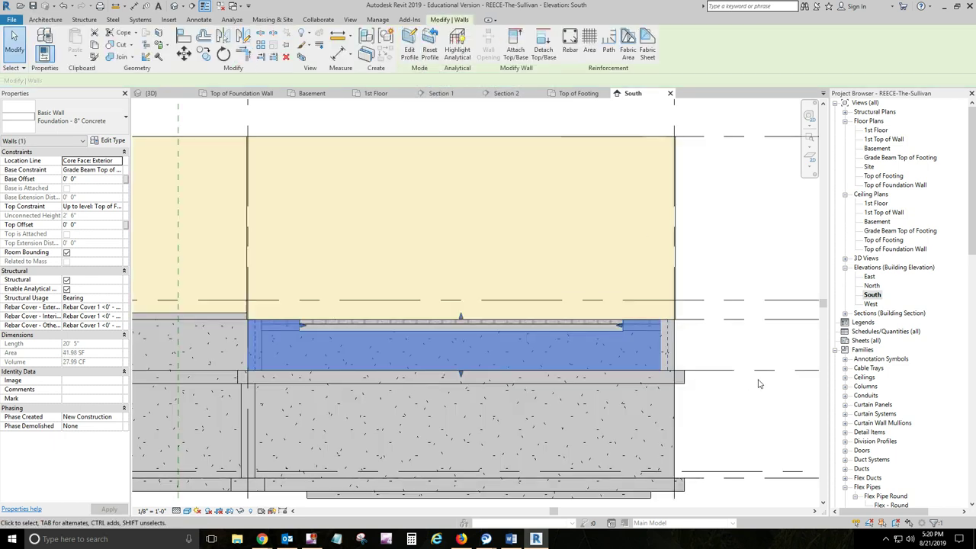
{"action": "left_click", "coordinate": [757, 415]}
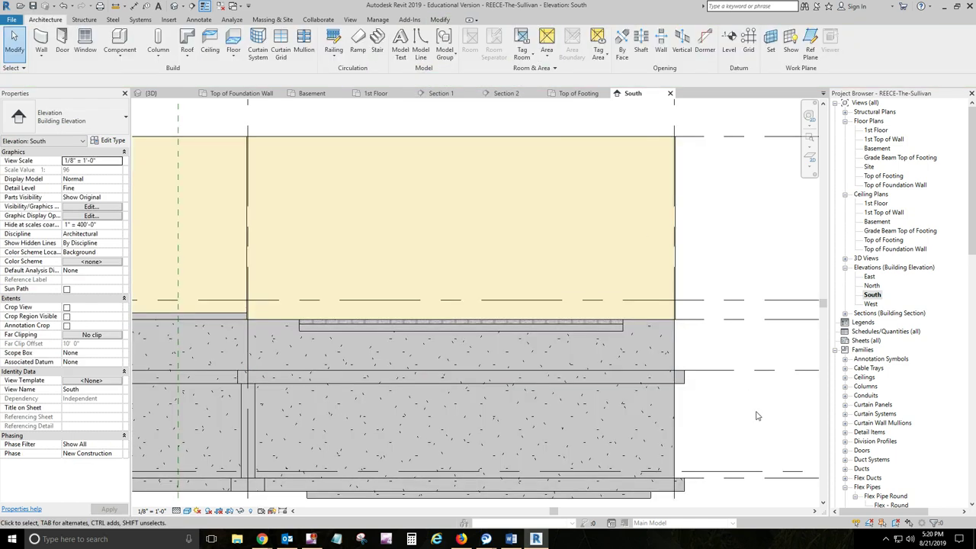
Zoom in on the slab in the Section 1 view to check it
{"action": "left_click", "coordinate": [444, 94]}
{"action": "scroll", "coordinate": [267, 293], "scroll_direction": "up", "scroll_amount": 5}
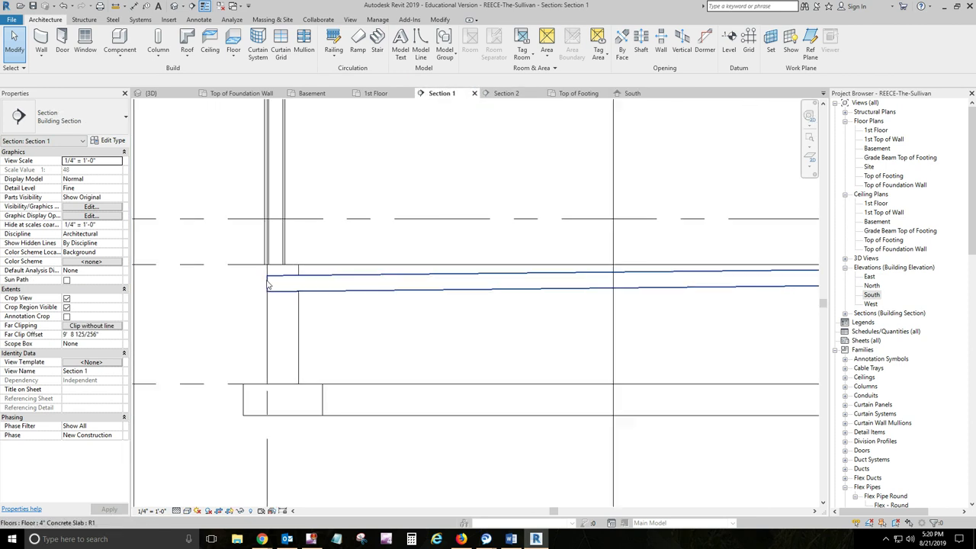
{"action": "scroll", "coordinate": [264, 297], "scroll_direction": "up", "scroll_amount": 2}
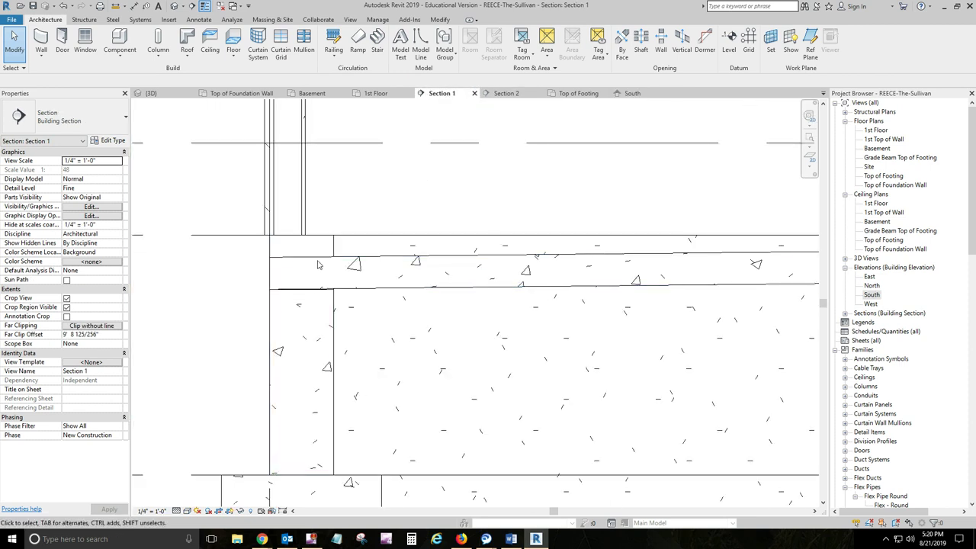
Show the {3D} view at its ViewCube Home orientation and inspect the garage slab
{"action": "left_click", "coordinate": [149, 93]}
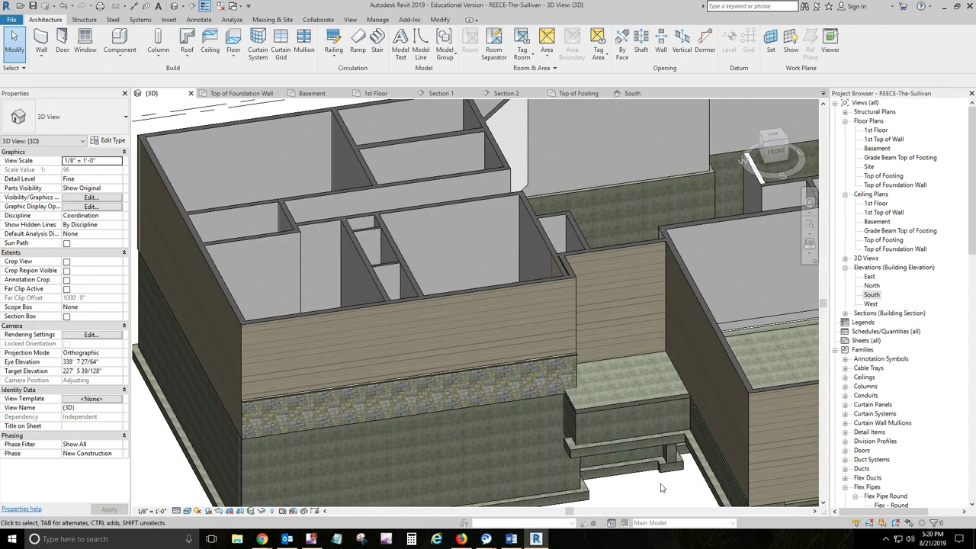
{"action": "middle_click_drag", "start_coordinate": [662, 488], "coordinate": [611, 266]}
{"action": "scroll", "coordinate": [308, 328], "scroll_direction": "up", "scroll_amount": 5}
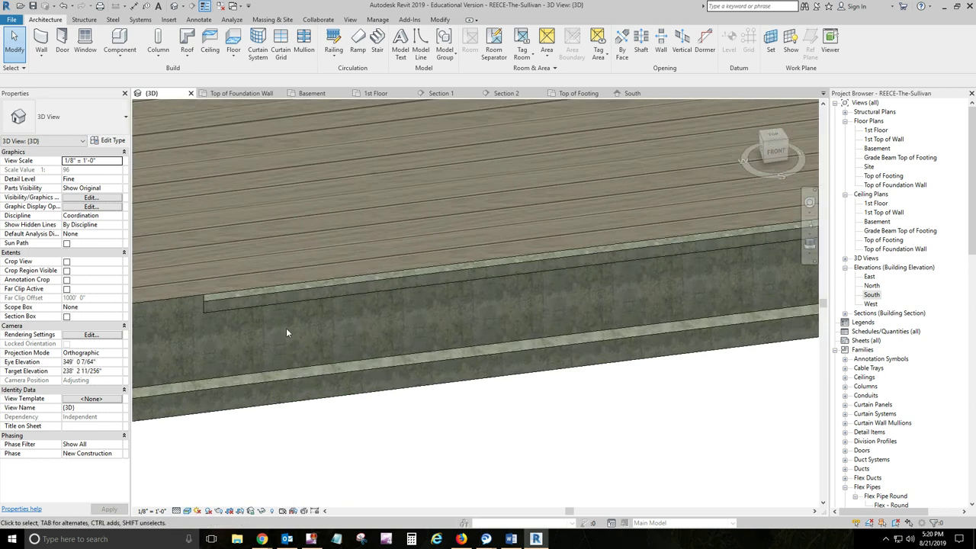
{"action": "scroll", "coordinate": [287, 333], "scroll_direction": "down", "scroll_amount": 4}
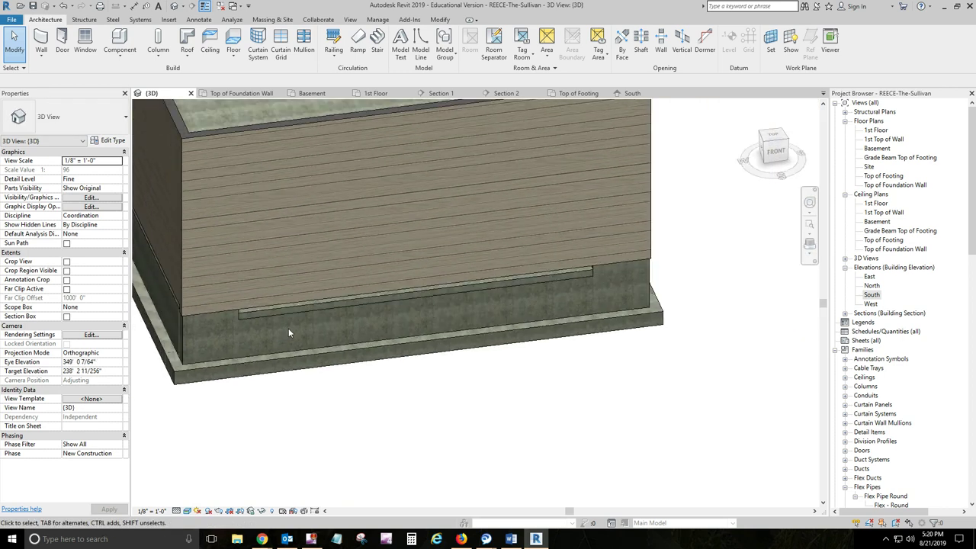
{"action": "scroll", "coordinate": [291, 331], "scroll_direction": "up", "scroll_amount": 3}
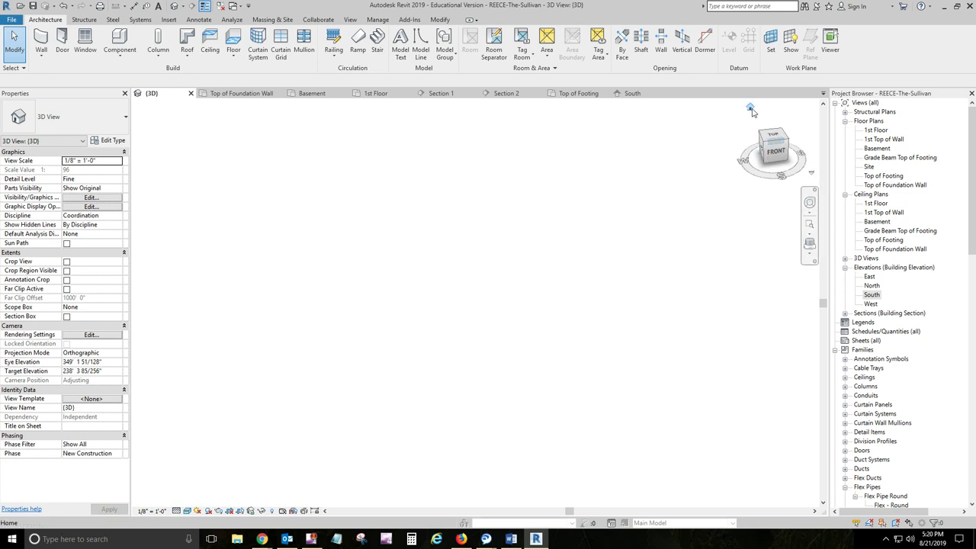
{"action": "left_click", "coordinate": [750, 108]}
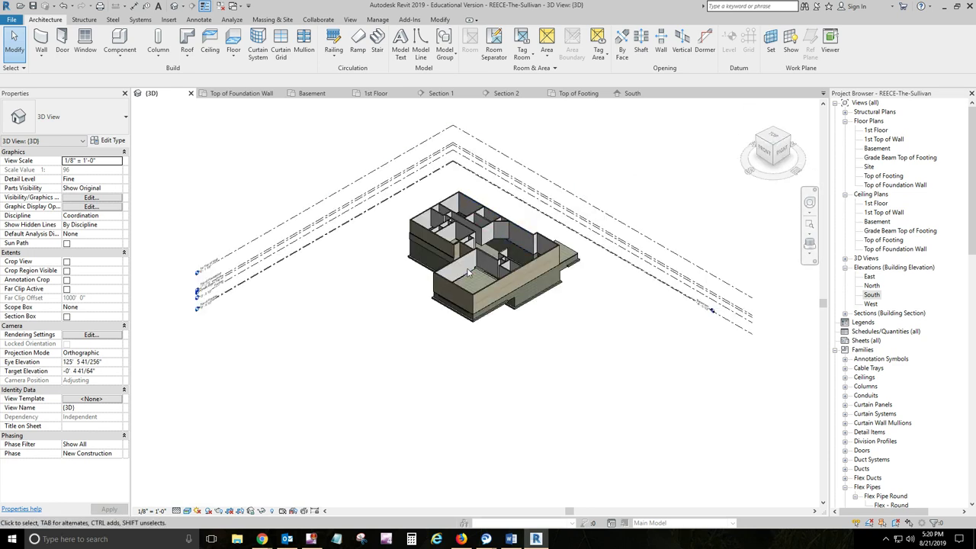
{"action": "scroll", "coordinate": [468, 280], "scroll_direction": "up", "scroll_amount": 6}
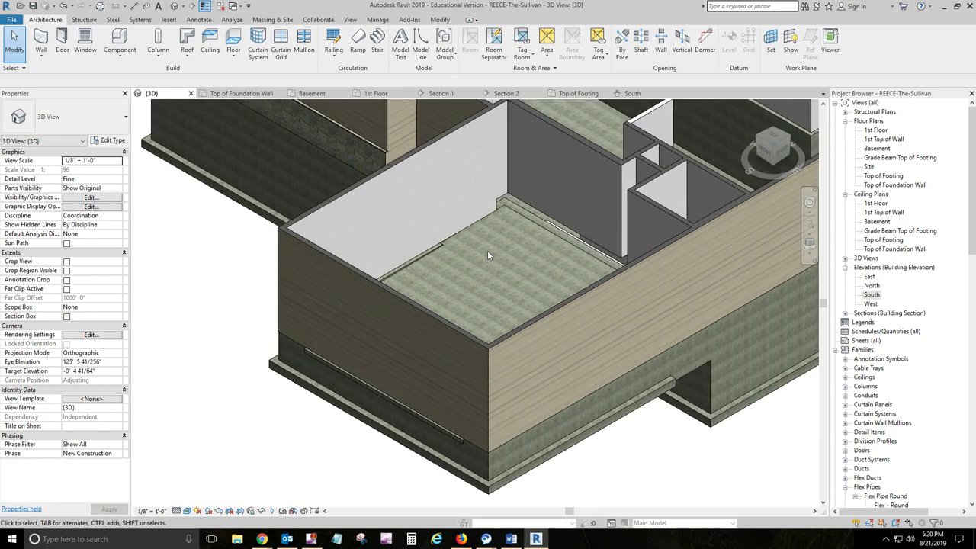
{"action": "scroll", "coordinate": [488, 254], "scroll_direction": "up", "scroll_amount": 2}
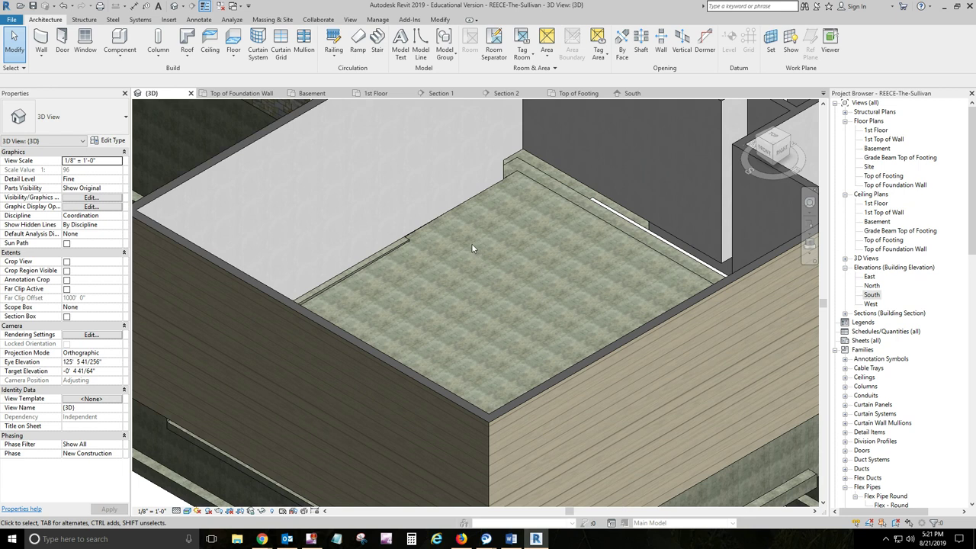
{"action": "scroll", "coordinate": [471, 245], "scroll_direction": "down", "scroll_amount": 3}
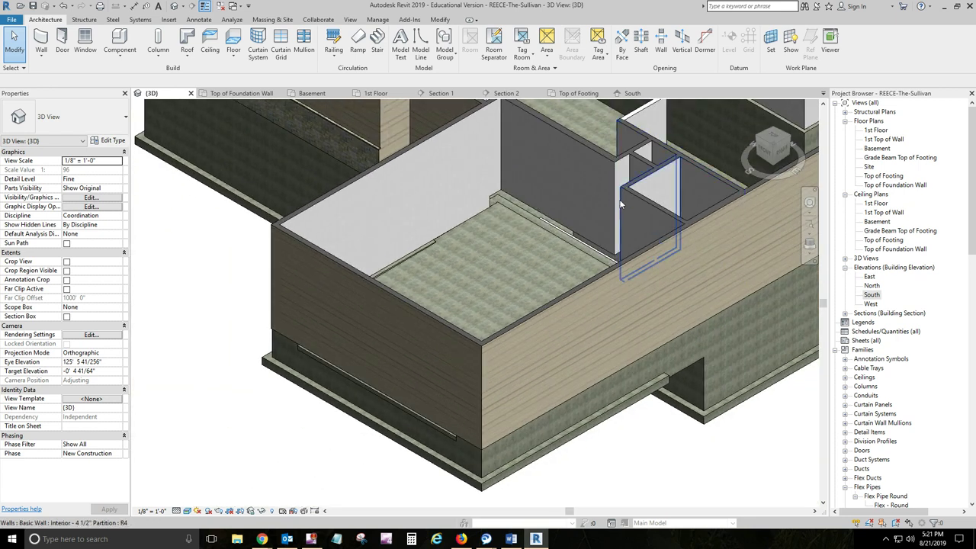
{"action": "scroll", "coordinate": [480, 180], "scroll_direction": "up", "scroll_amount": 4}
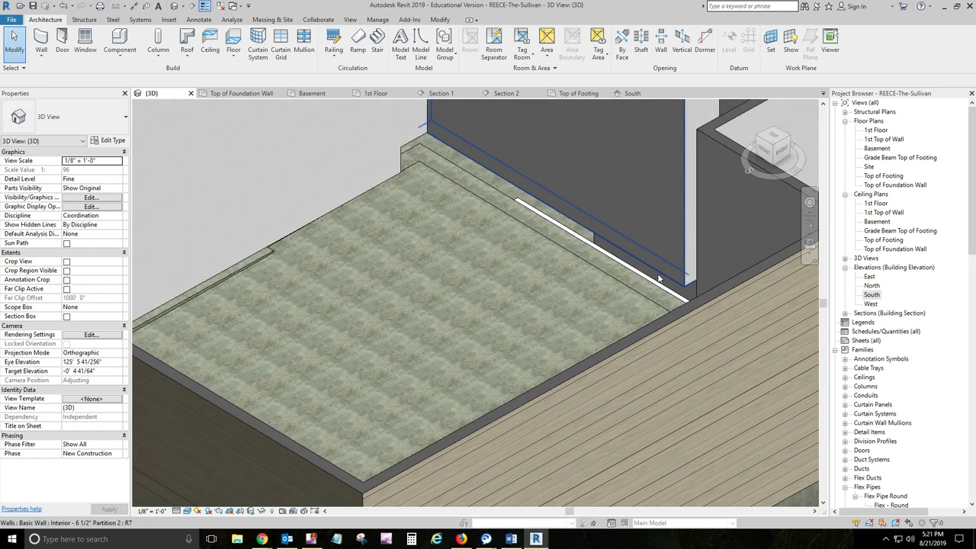
{"action": "scroll", "coordinate": [659, 279], "scroll_direction": "down", "scroll_amount": 8}
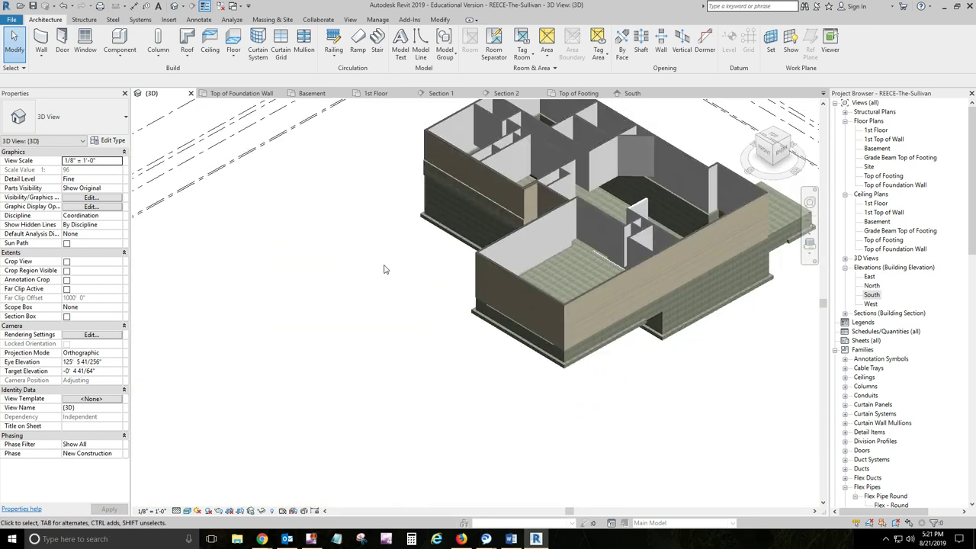
{"action": "mouse_move", "coordinate": [385, 269]}
{"action": "middle_mouse_down", "text": "shift"}
{"action": "mouse_move", "coordinate": [349, 306]}
{"action": "mouse_move", "coordinate": [629, 280]}
{"action": "middle_mouse_up", "text": "shift"}
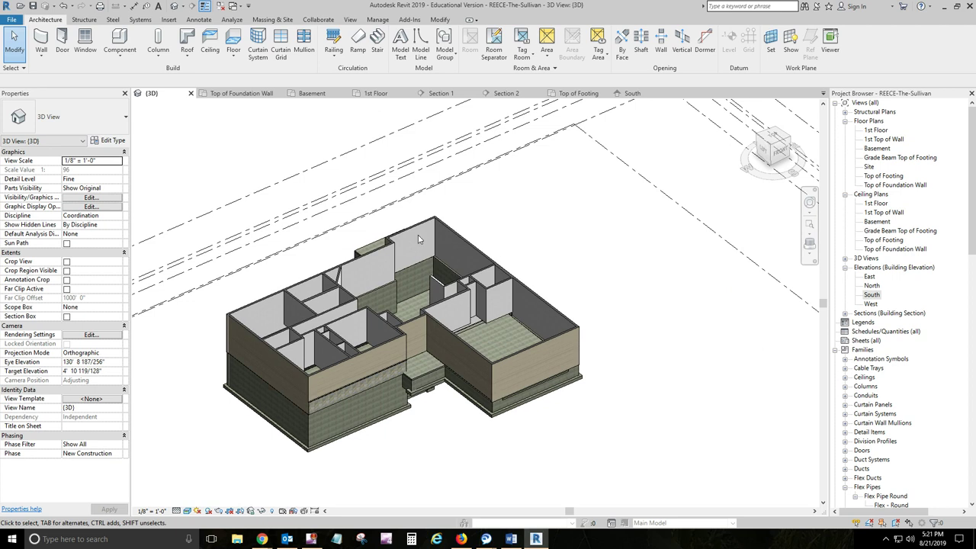
{"action": "middle_click_drag", "start_coordinate": [517, 215], "coordinate": [575, 209], "text": "shift"}
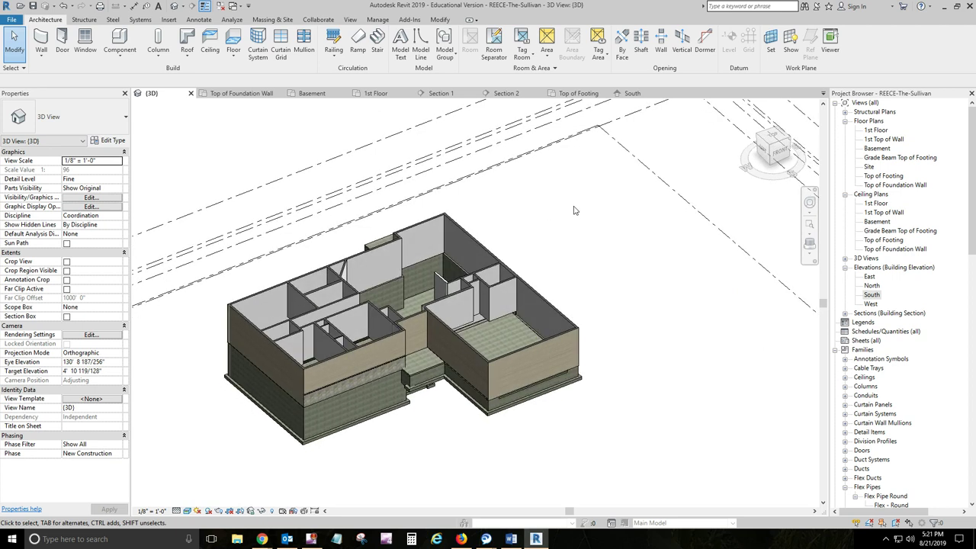